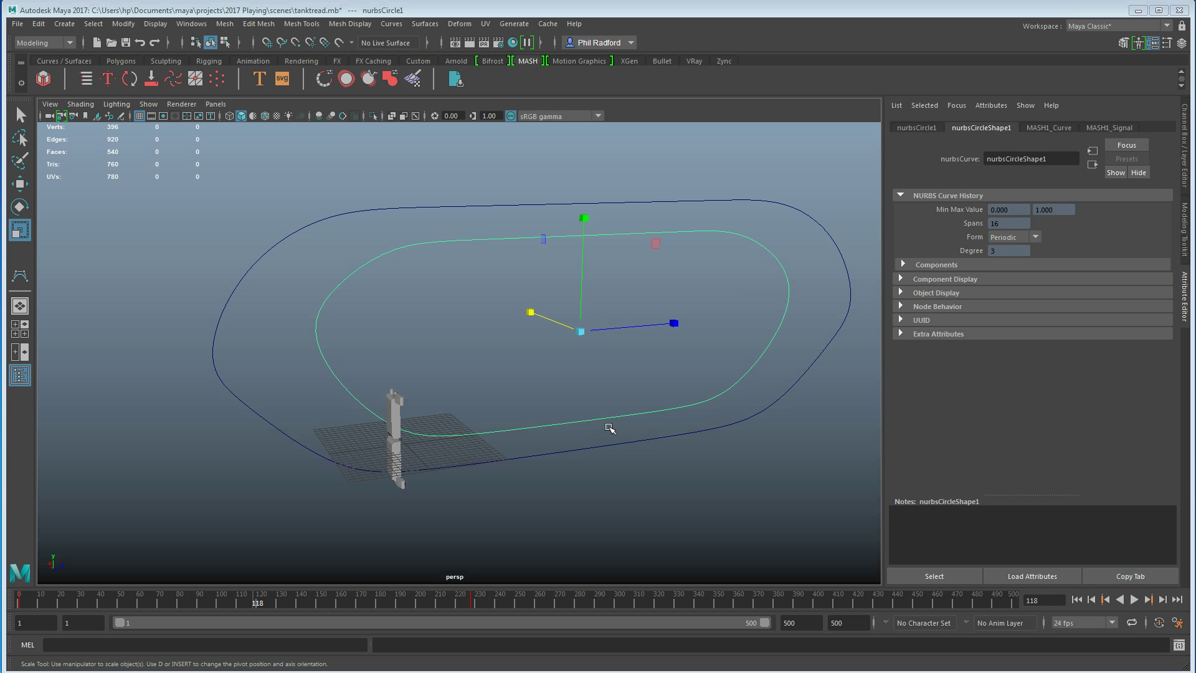
Examine the two rounded NURBS curves and the tank tread link from several angles.
{"action": "right_click_drag", "start_coordinate": [518, 368], "coordinate": [667, 379], "text": "alt"}
{"action": "left_click_drag", "start_coordinate": [590, 384], "coordinate": [580, 384], "text": "alt"}
{"action": "right_click_drag", "start_coordinate": [580, 384], "coordinate": [449, 365], "text": "alt"}
{"action": "left_click_drag", "start_coordinate": [448, 366], "coordinate": [330, 358], "text": "alt"}
{"action": "middle_click_drag", "start_coordinate": [329, 358], "coordinate": [446, 390], "text": "alt"}
{"action": "right_click_drag", "start_coordinate": [446, 389], "coordinate": [546, 387], "text": "alt"}
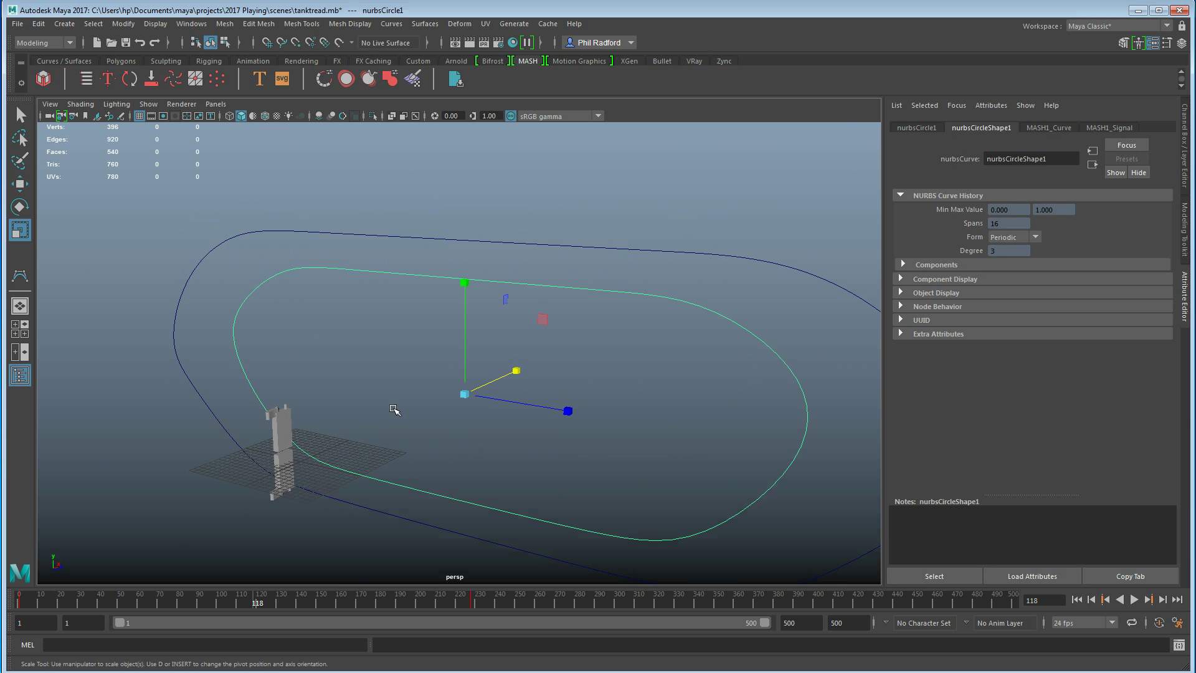
{"action": "middle_click_drag", "start_coordinate": [395, 406], "coordinate": [409, 351], "text": "alt"}
{"action": "left_click_drag", "start_coordinate": [410, 351], "coordinate": [468, 325], "text": "alt"}
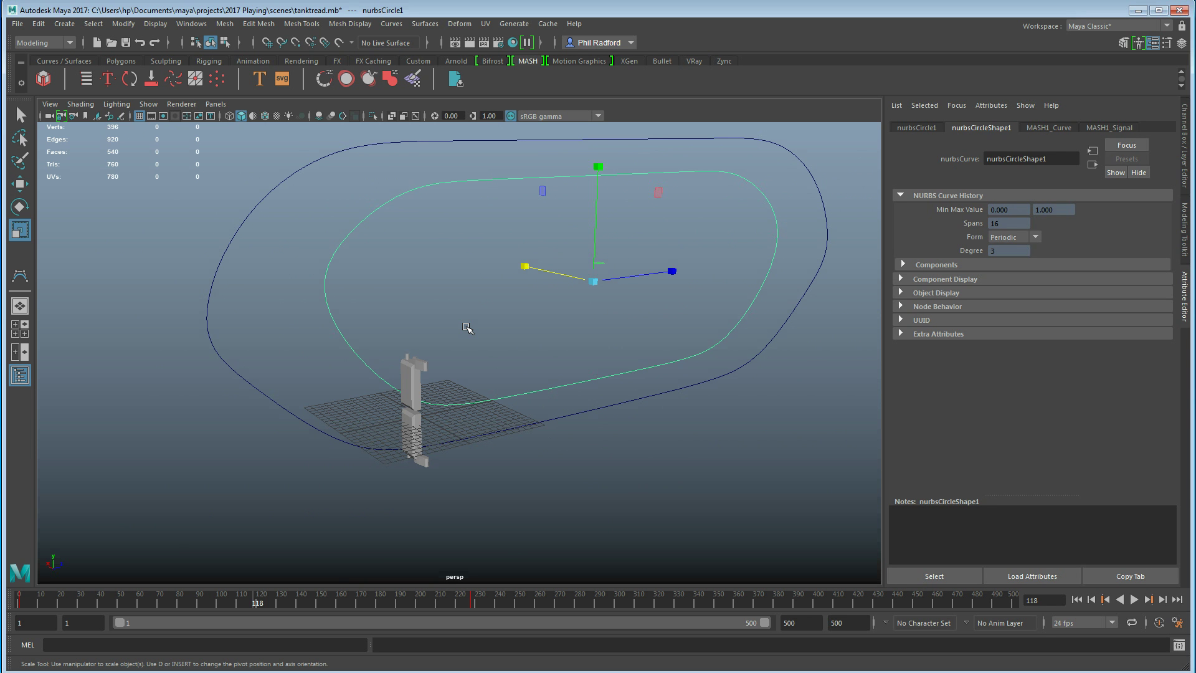
{"action": "middle_click_drag", "start_coordinate": [451, 323], "coordinate": [523, 325], "text": "alt"}
{"action": "right_click_drag", "start_coordinate": [523, 325], "coordinate": [636, 328], "text": "alt"}
Select the tread link mesh beside the curves and inspect its shape up close from several sides.
{"action": "left_click", "coordinate": [509, 385]}
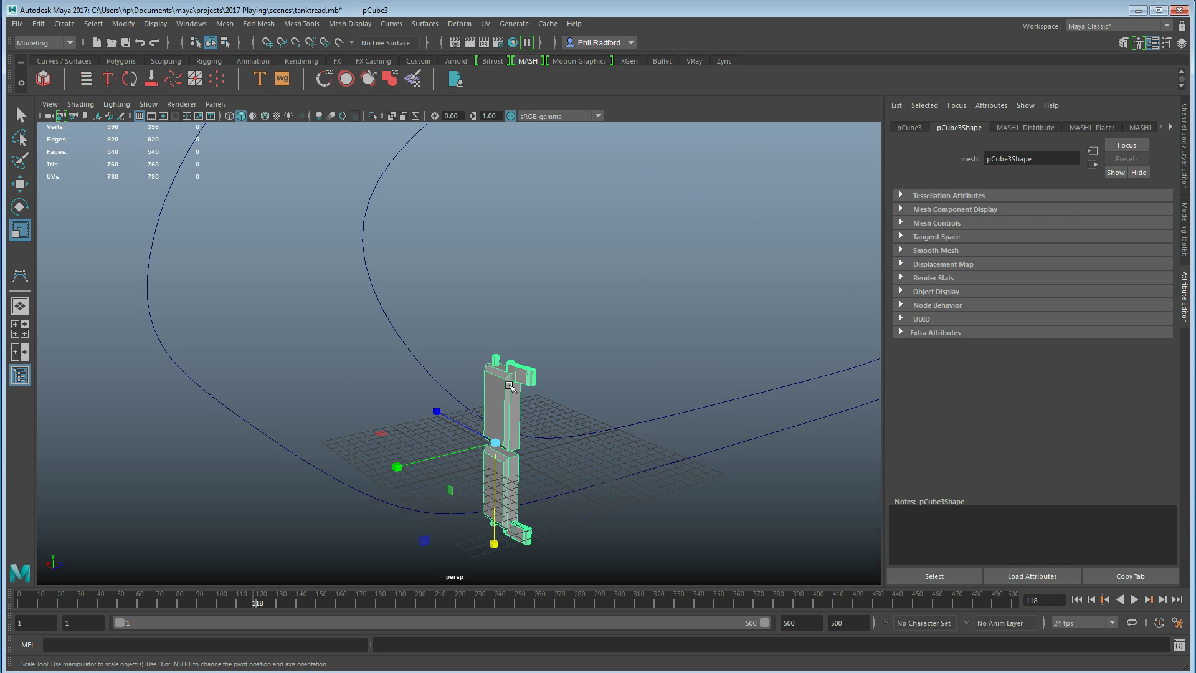
{"action": "key", "text": "f"}
{"action": "left_click_drag", "start_coordinate": [515, 357], "coordinate": [576, 378], "text": "alt"}
{"action": "right_click_drag", "start_coordinate": [576, 377], "coordinate": [616, 387], "text": "alt"}
{"action": "left_click_drag", "start_coordinate": [449, 355], "coordinate": [380, 377], "text": "alt"}
{"action": "right_click_drag", "start_coordinate": [380, 378], "coordinate": [435, 387], "text": "alt"}
{"action": "left_click_drag", "start_coordinate": [435, 387], "coordinate": [360, 379], "text": "alt"}
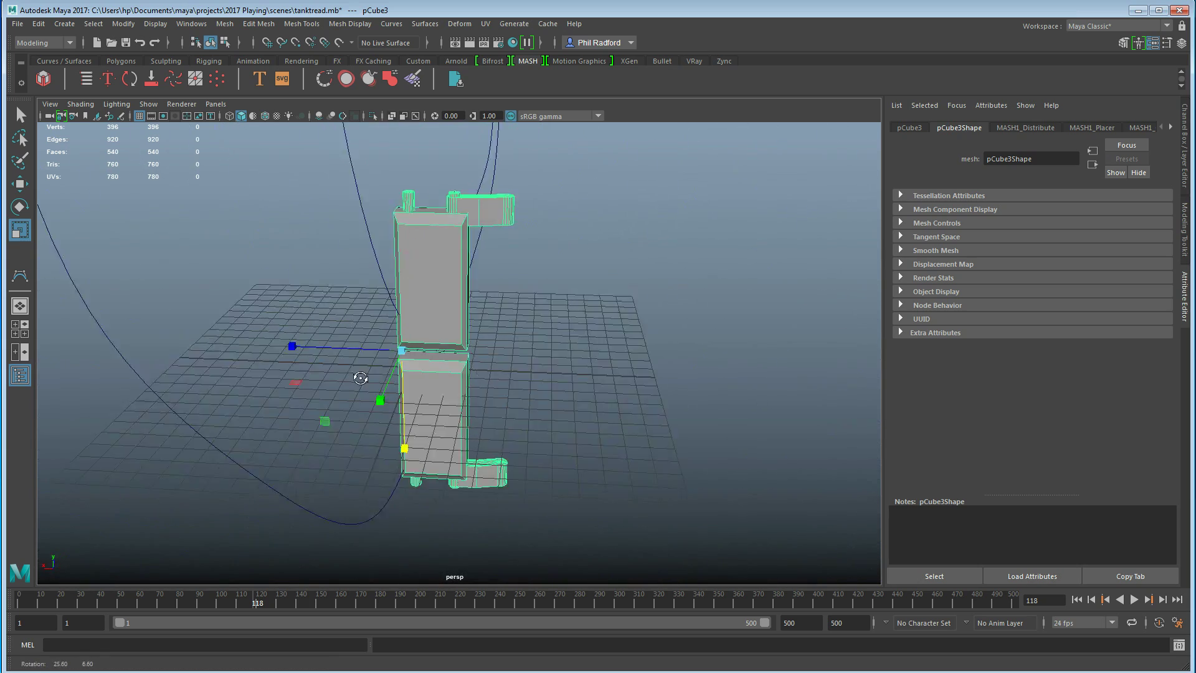
{"action": "scroll", "coordinate": [436, 368], "scroll_direction": "down", "scroll_amount": 5}
{"action": "left_click_drag", "start_coordinate": [477, 355], "coordinate": [395, 355], "text": "alt"}
{"action": "middle_click_drag", "start_coordinate": [395, 355], "coordinate": [415, 393], "text": "alt"}
{"action": "right_click_drag", "start_coordinate": [415, 393], "coordinate": [574, 393], "text": "alt"}
{"action": "left_click_drag", "start_coordinate": [574, 393], "coordinate": [555, 152], "text": "alt"}
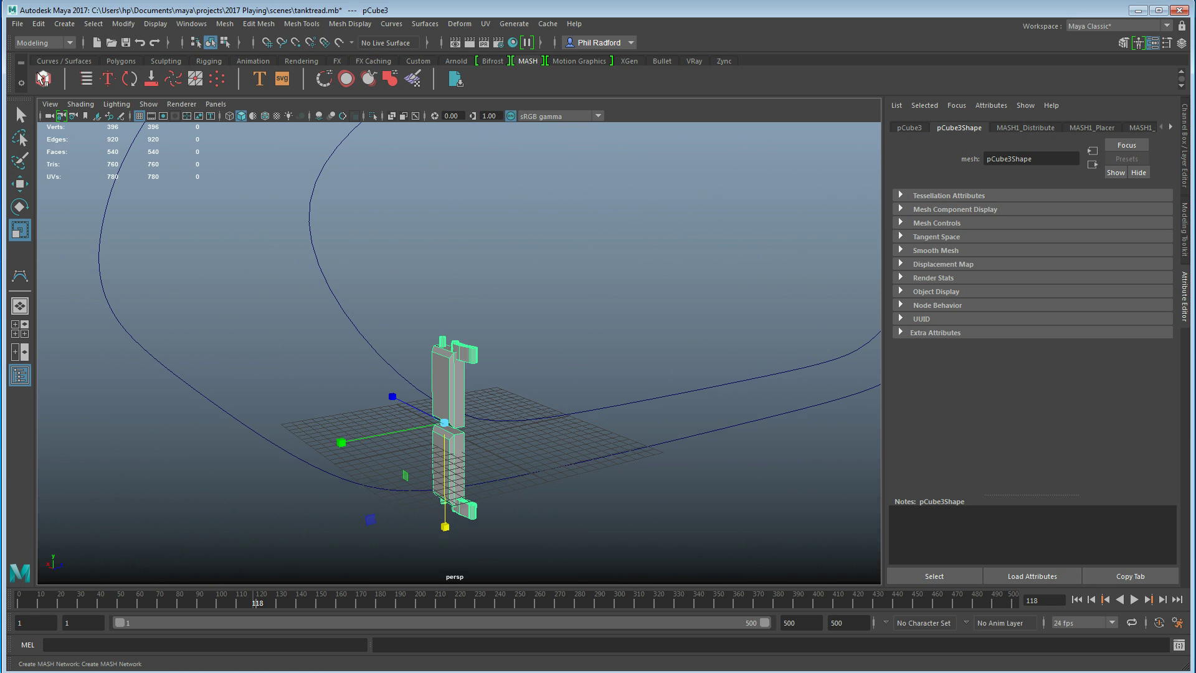
Create a MASH network from the selected tread link and bring up the MASH Editor.
{"action": "left_click_drag", "start_coordinate": [460, 367], "coordinate": [467, 365], "text": "alt"}
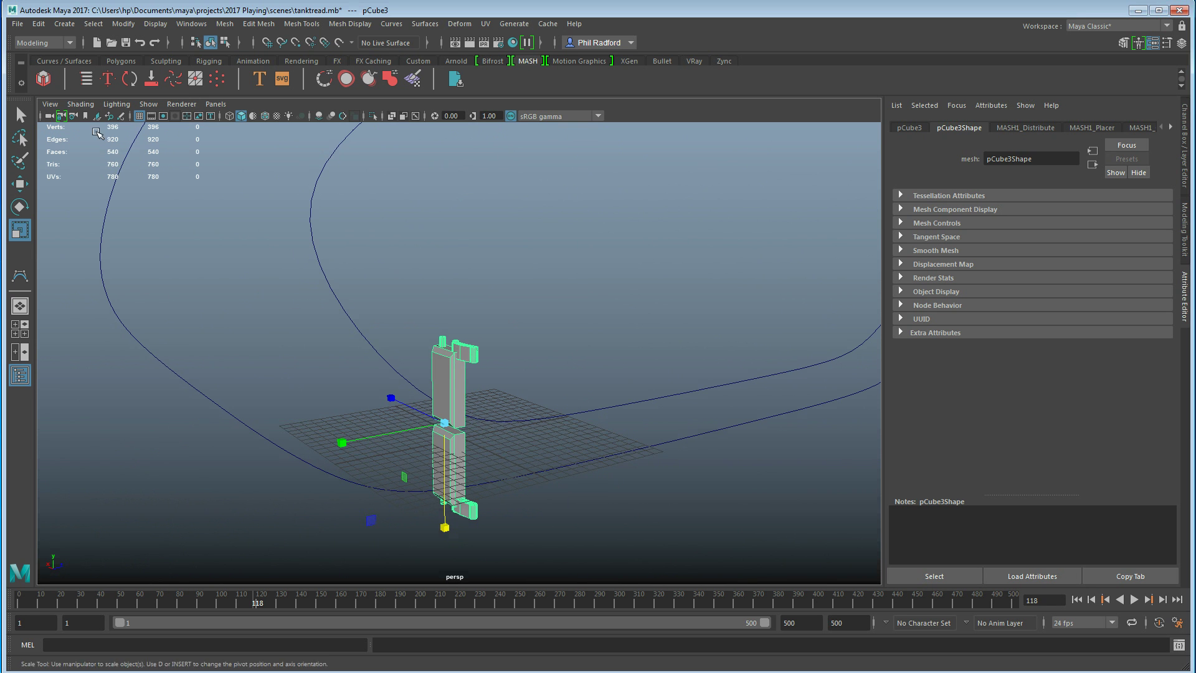
{"action": "left_click", "coordinate": [44, 79]}
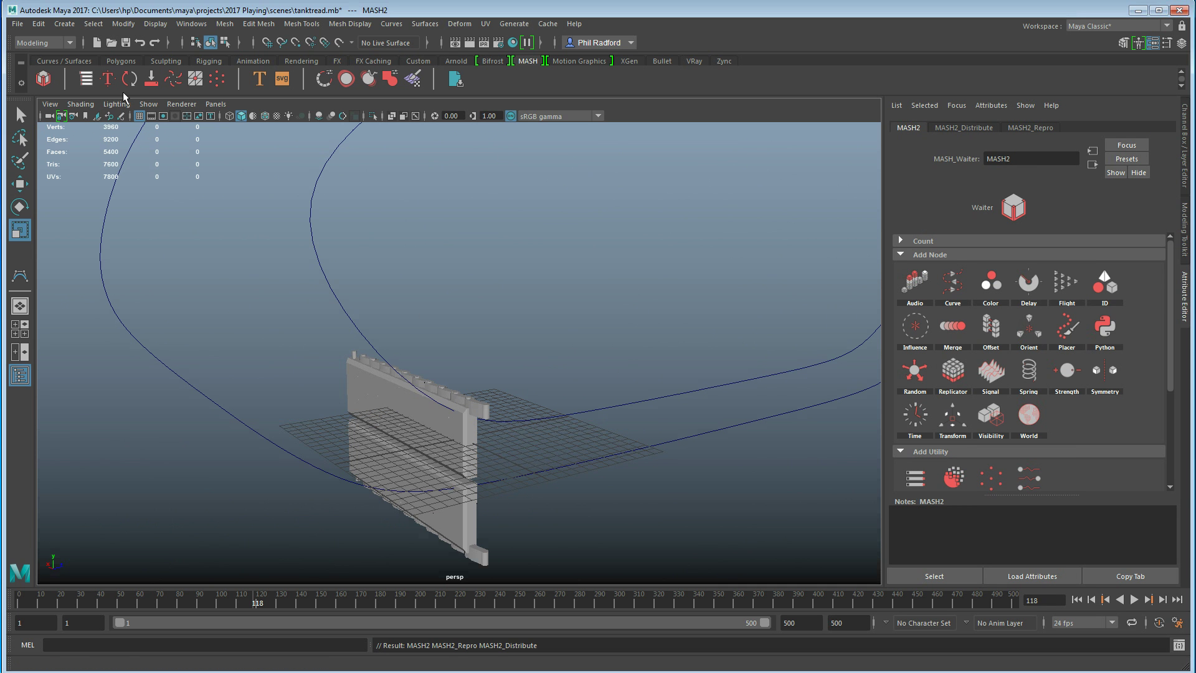
{"action": "left_click", "coordinate": [86, 82]}
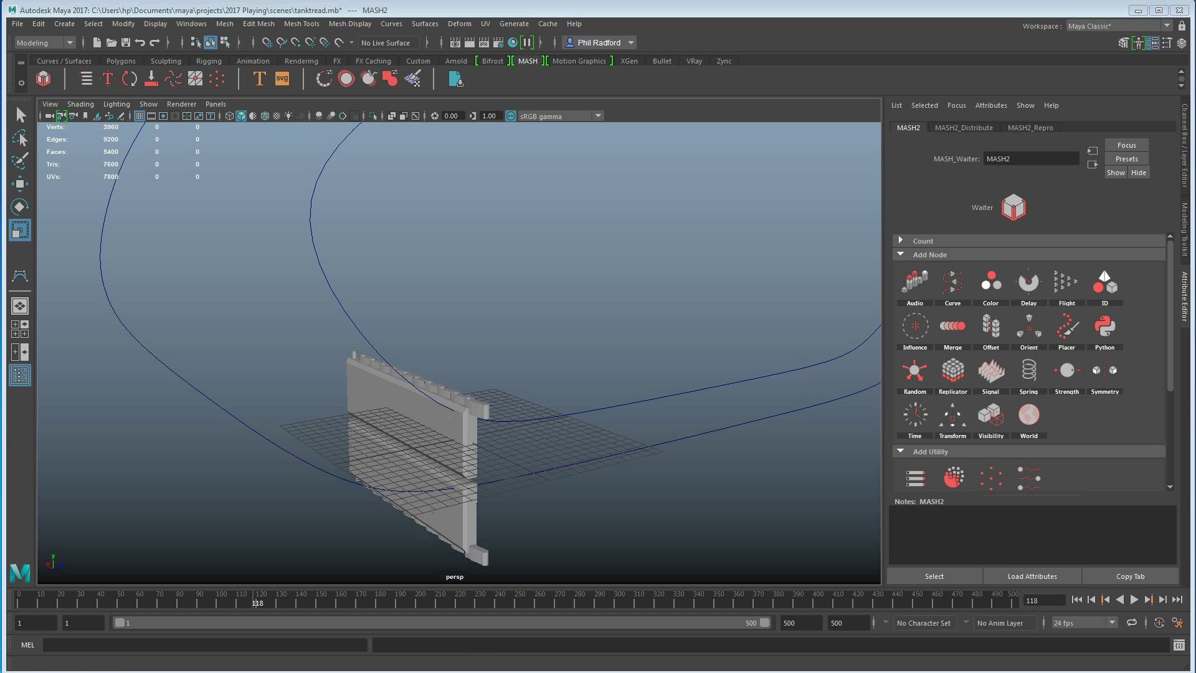
{"action": "left_click_drag", "start_coordinate": [56, 141], "coordinate": [155, 273]}
Set the MASH2_Distribute node to 60 points with a linear Distance X of 0.
{"action": "left_click_drag", "start_coordinate": [533, 427], "coordinate": [499, 385], "text": "alt"}
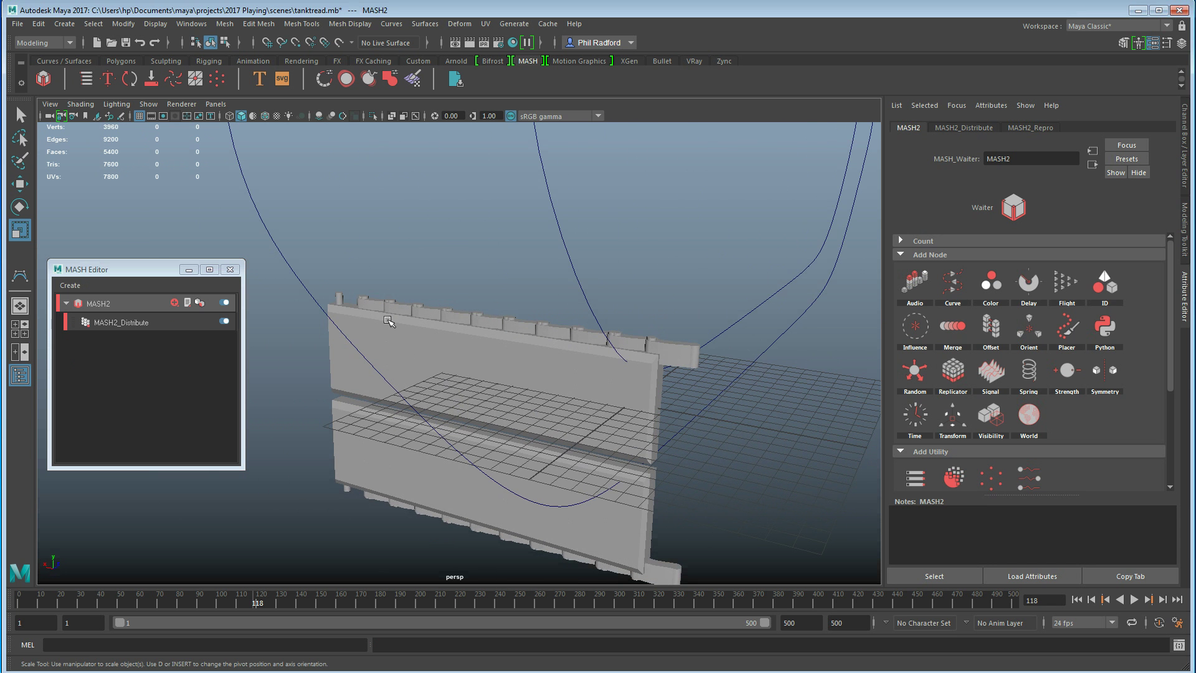
{"action": "left_click_drag", "start_coordinate": [563, 361], "coordinate": [520, 364], "text": "alt"}
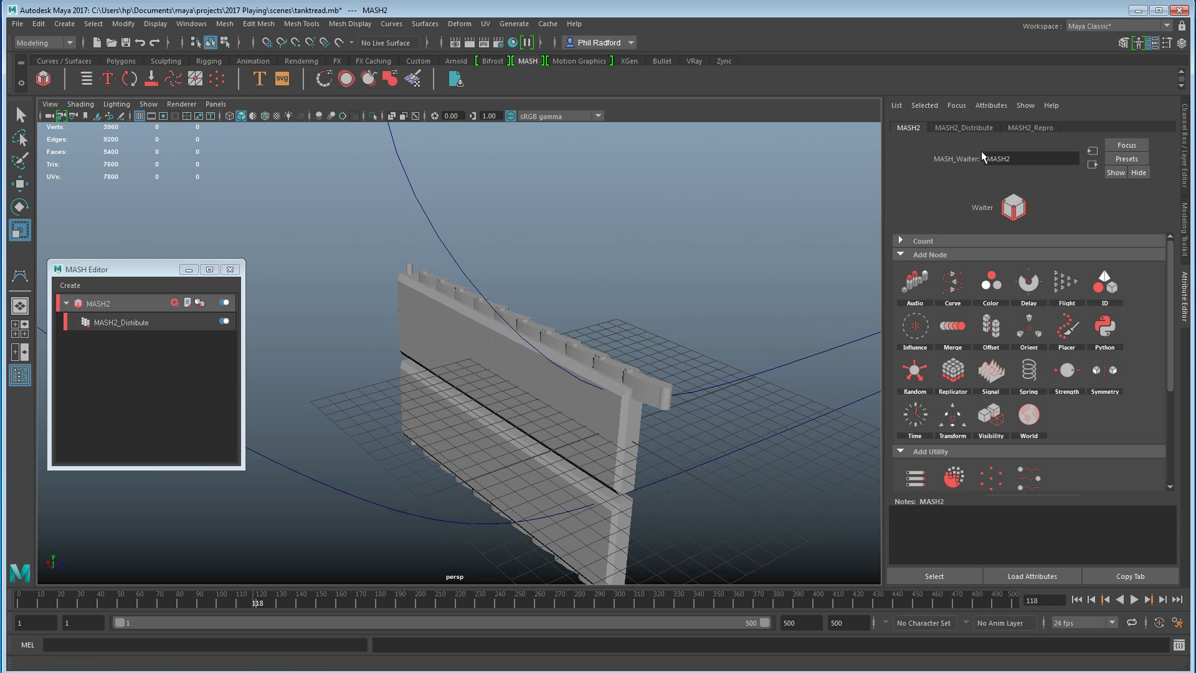
{"action": "left_click", "coordinate": [961, 127]}
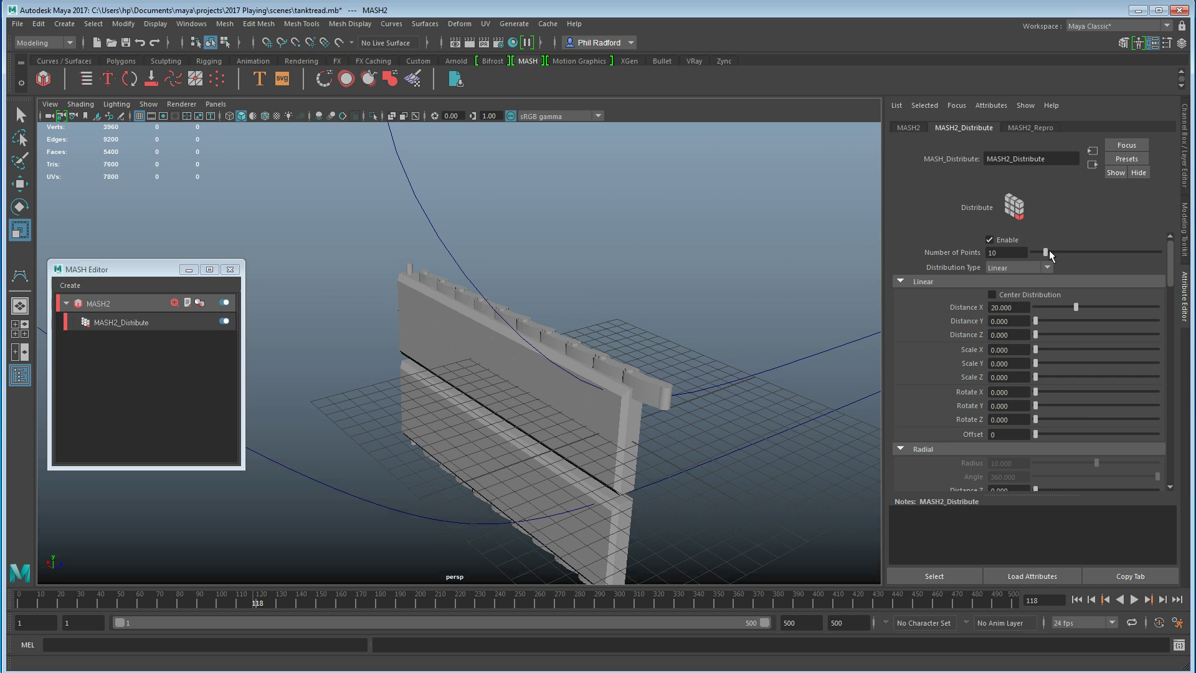
{"action": "left_click", "coordinate": [1004, 253]}
{"action": "type", "text": "60"}
{"action": "key", "text": "Return"}
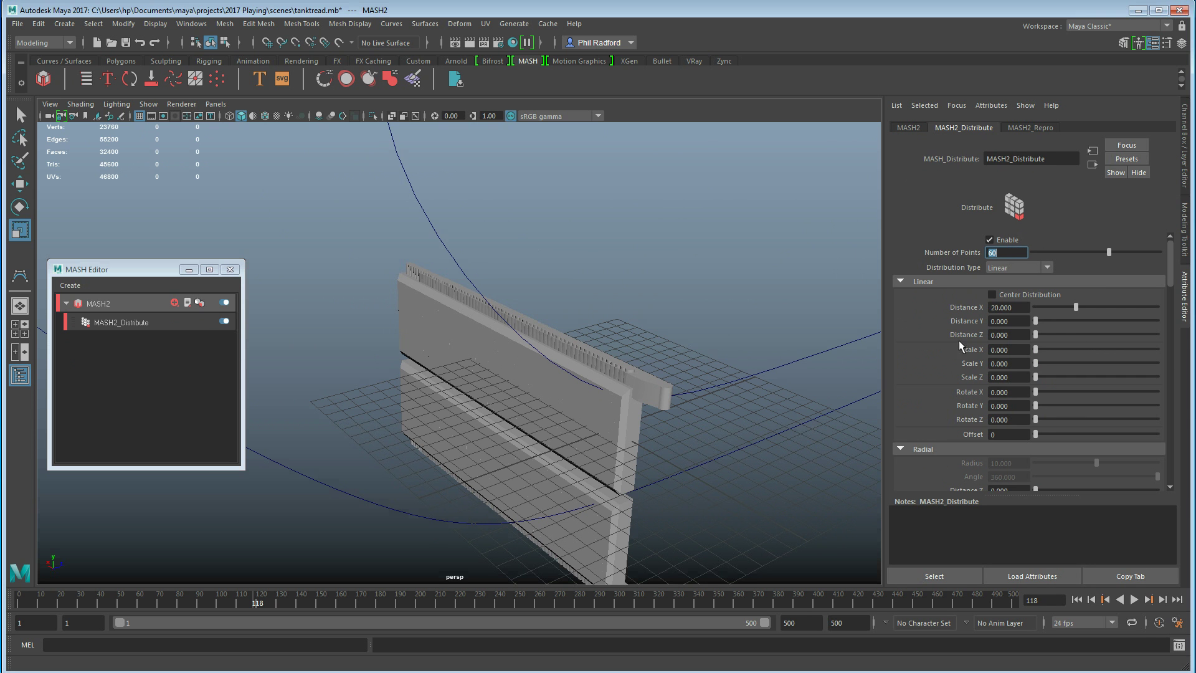
{"action": "left_click_drag", "start_coordinate": [1066, 305], "coordinate": [1026, 312]}
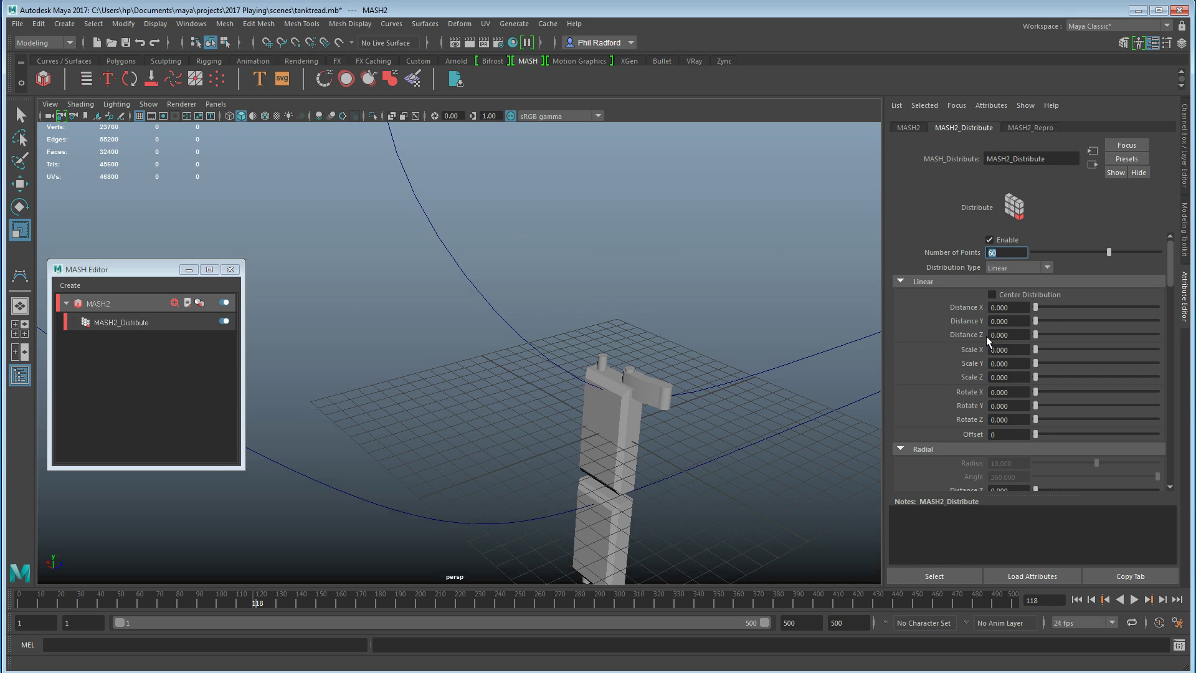
Bring up the Outliner and place it next to the MASH Editor.
{"action": "middle_click_drag", "start_coordinate": [635, 330], "coordinate": [636, 289], "text": "alt"}
{"action": "right_click_drag", "start_coordinate": [637, 289], "coordinate": [573, 280], "text": "alt"}
{"action": "middle_click_drag", "start_coordinate": [605, 274], "coordinate": [608, 288], "text": "alt"}
{"action": "left_click_drag", "start_coordinate": [608, 288], "coordinate": [604, 331], "text": "alt"}
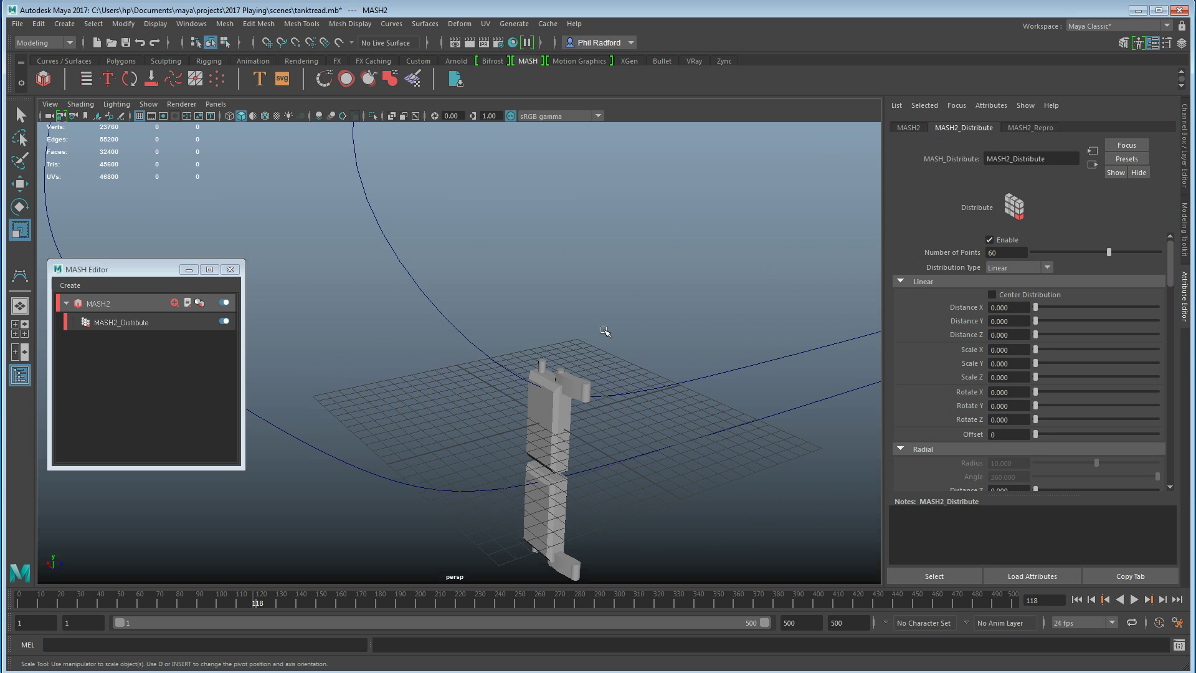
{"action": "right_click_drag", "start_coordinate": [604, 335], "coordinate": [515, 368], "text": "alt"}
{"action": "middle_click_drag", "start_coordinate": [515, 368], "coordinate": [533, 342], "text": "alt"}
{"action": "left_click_drag", "start_coordinate": [534, 342], "coordinate": [514, 345], "text": "alt"}
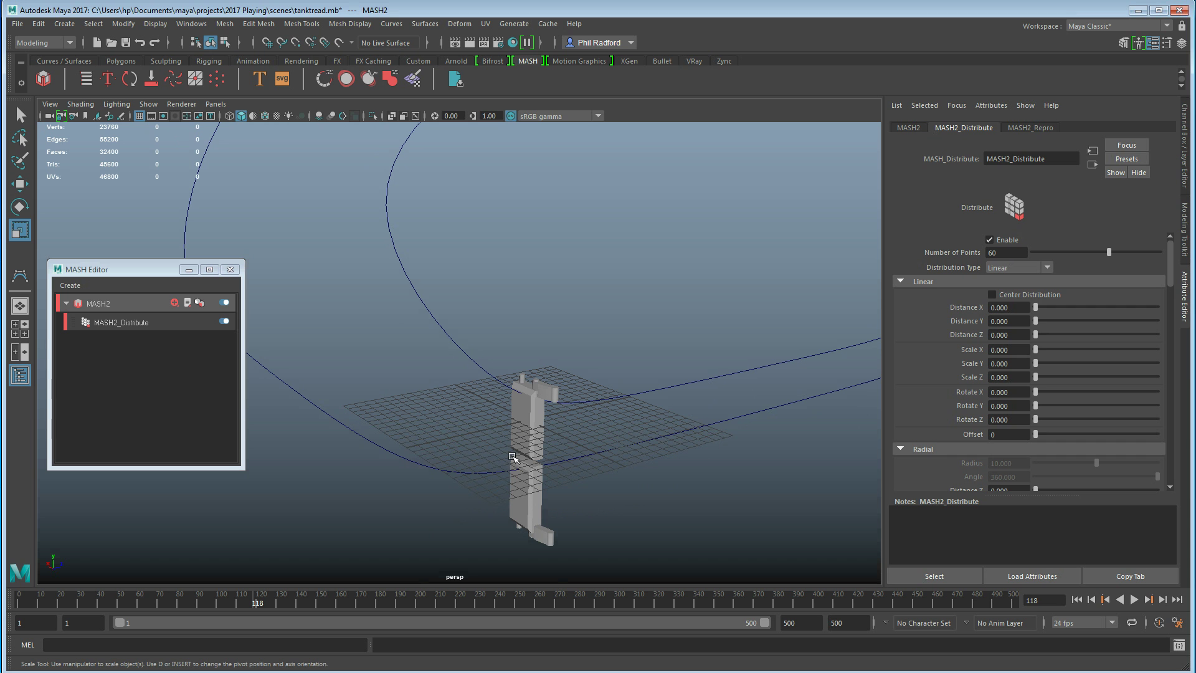
{"action": "left_click", "coordinate": [191, 24]}
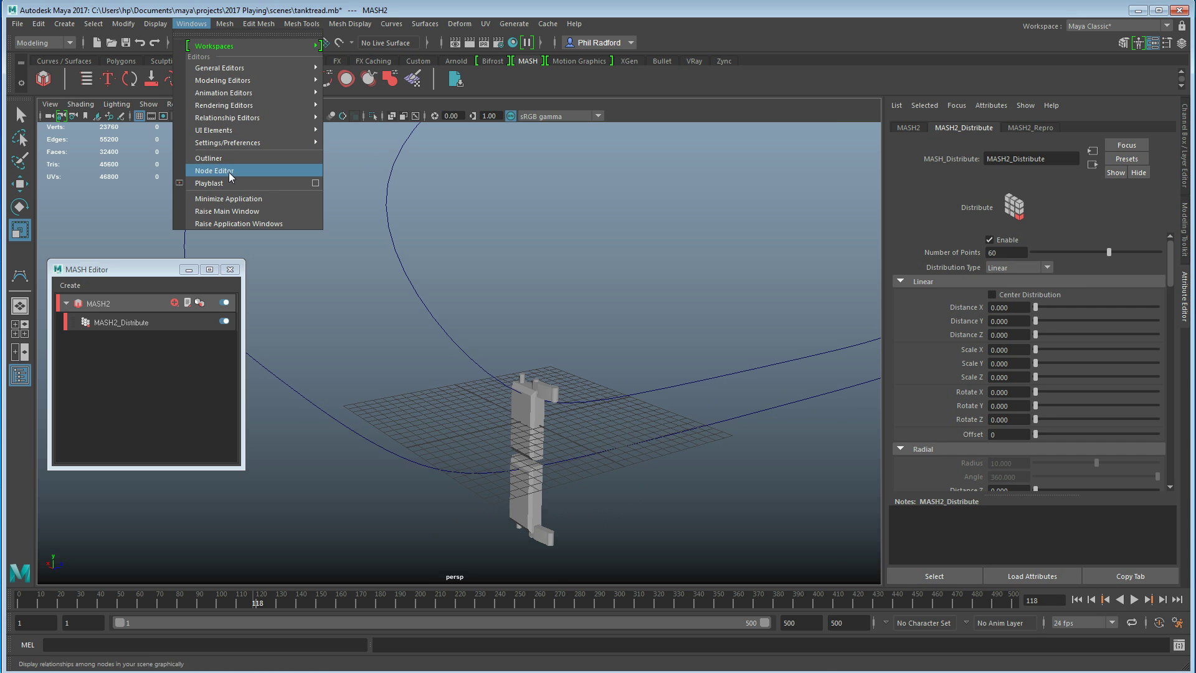
{"action": "left_click", "coordinate": [230, 163]}
{"action": "left_click_drag", "start_coordinate": [830, 230], "coordinate": [711, 372]}
{"action": "left_click_drag", "start_coordinate": [613, 380], "coordinate": [266, 433]}
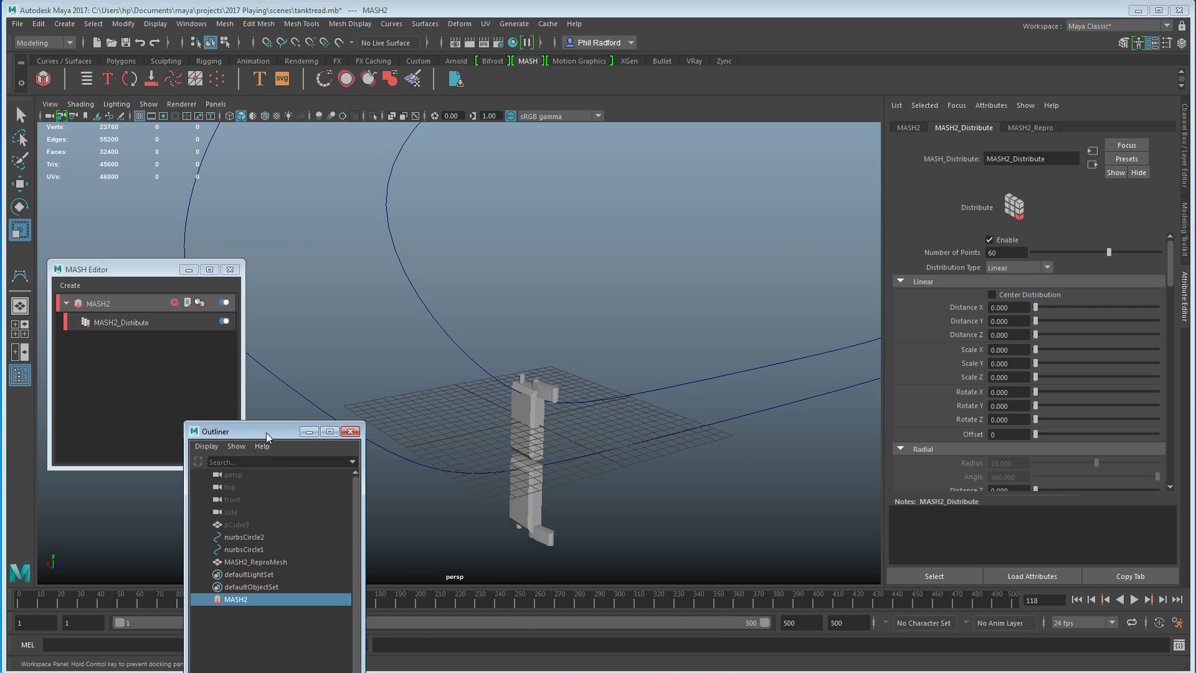
Add a Curve node to the MASH2 network and show its input curve settings.
{"action": "left_click", "coordinate": [132, 322]}
{"action": "left_click", "coordinate": [126, 303]}
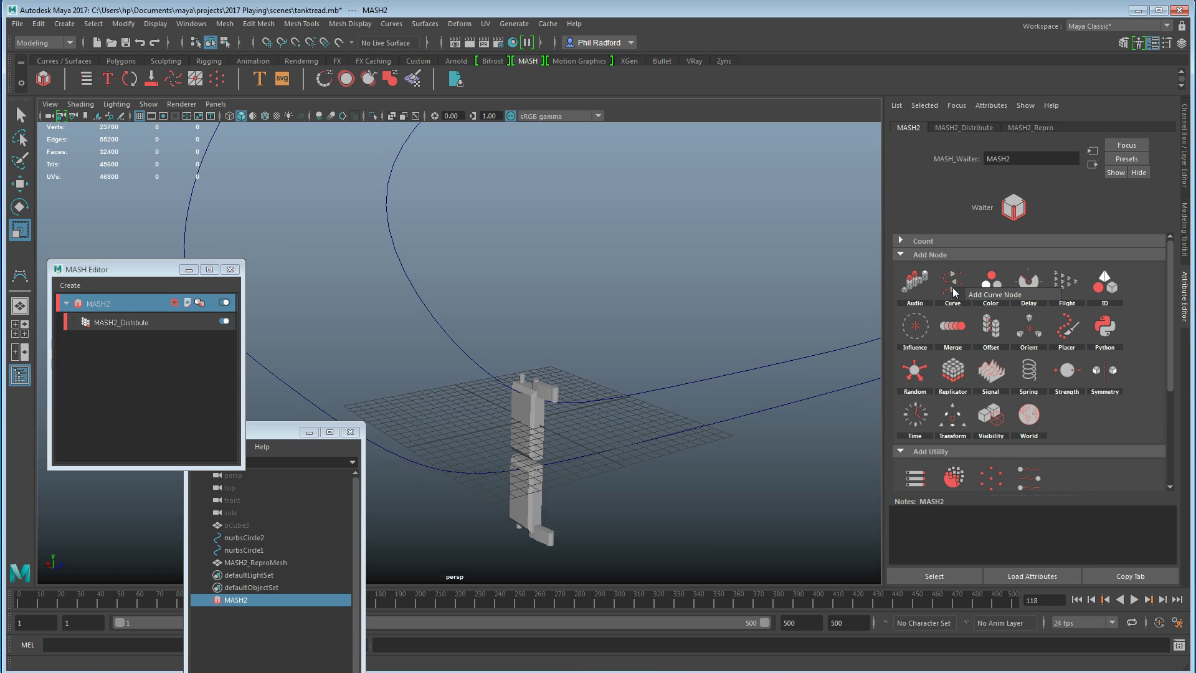
{"action": "left_click", "coordinate": [954, 291]}
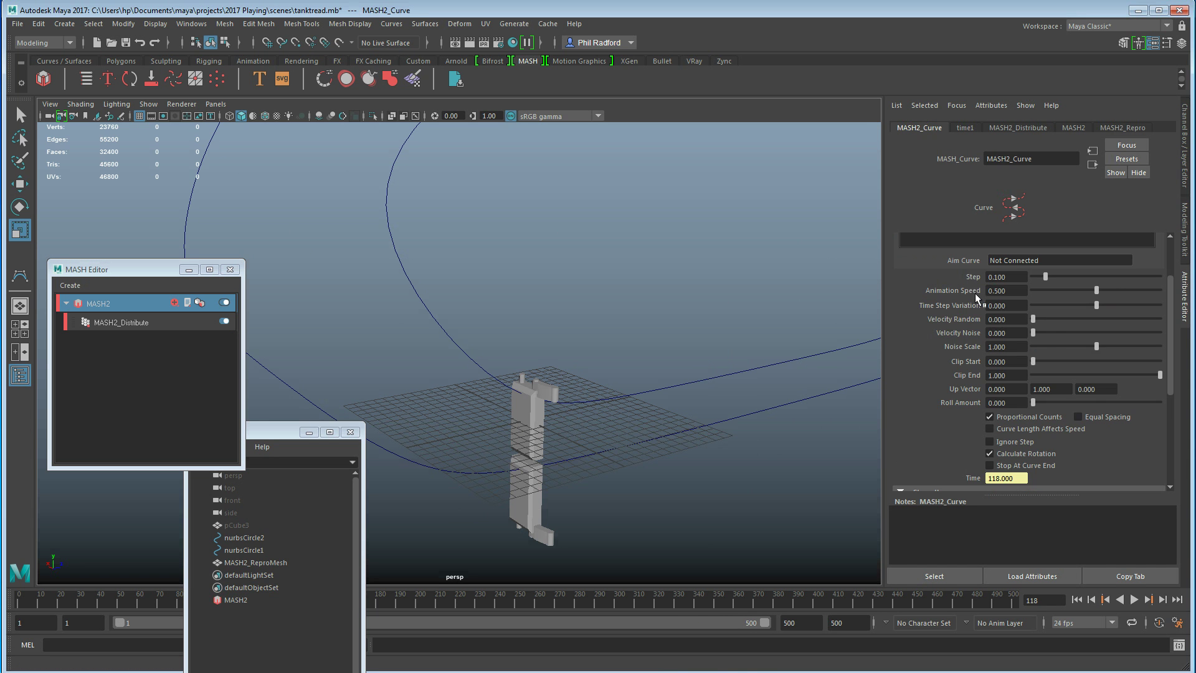
{"action": "scroll", "coordinate": [971, 324], "scroll_direction": "up", "scroll_amount": 3}
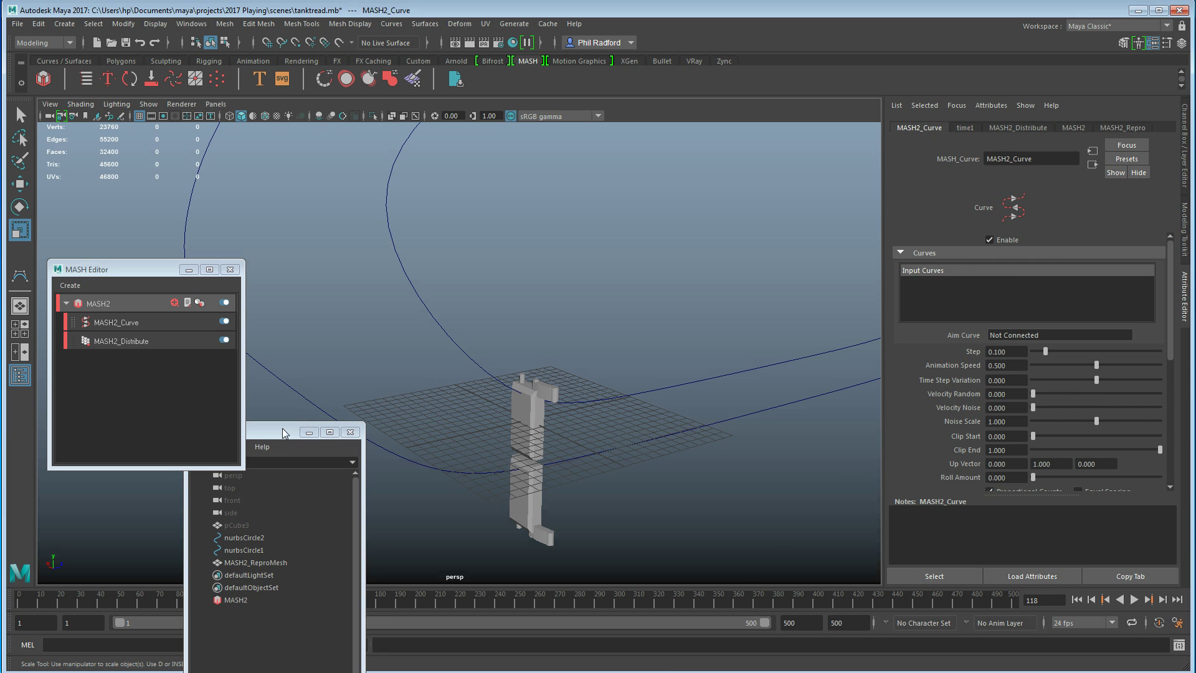
Rename the inner curve nurbsCircle1 as middle.
{"action": "left_click_drag", "start_coordinate": [283, 428], "coordinate": [274, 272]}
{"action": "left_click", "coordinate": [252, 394]}
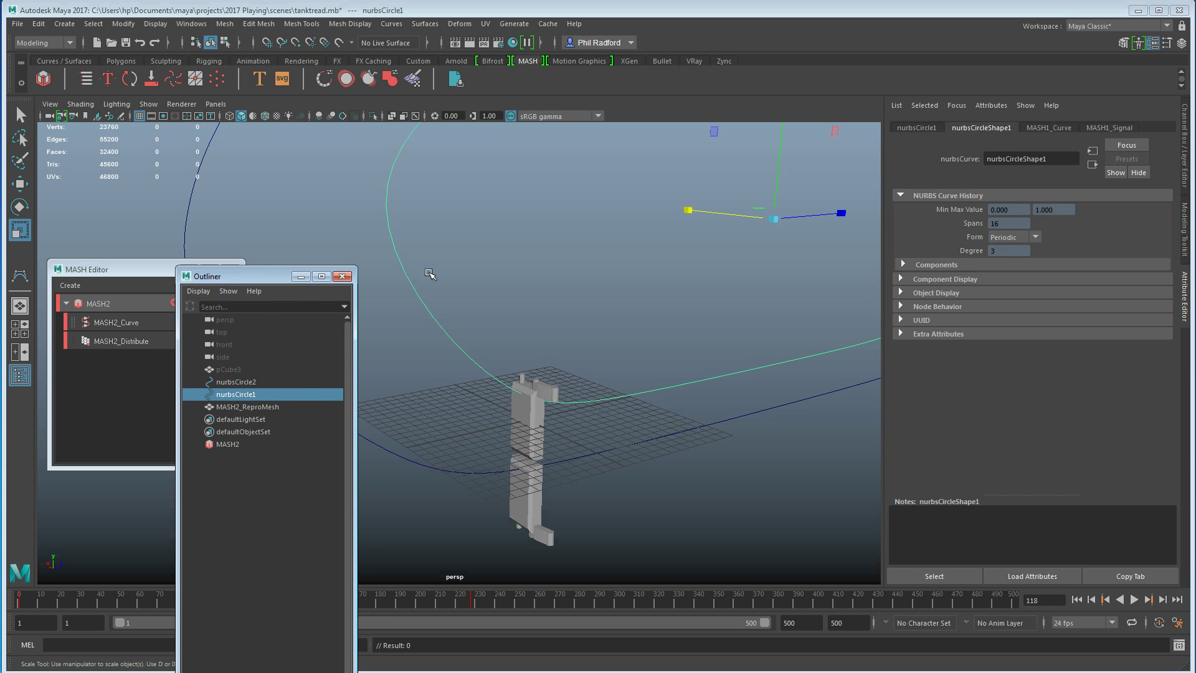
{"action": "left_click", "coordinate": [234, 445]}
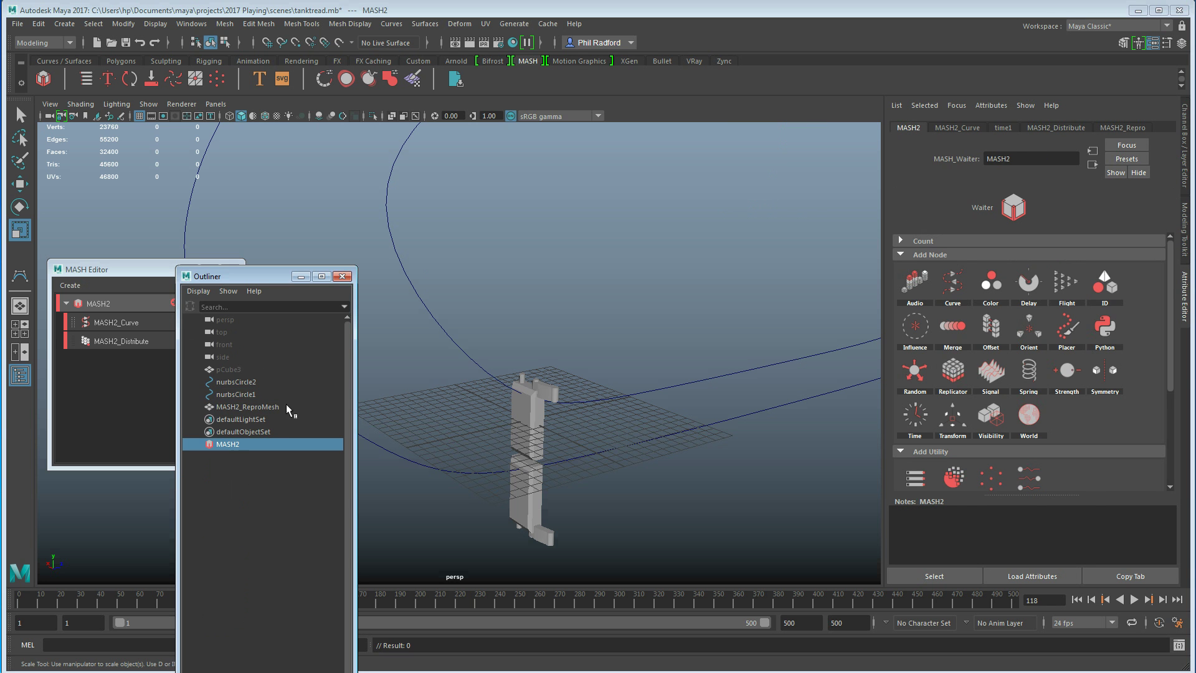
{"action": "left_click", "coordinate": [131, 322]}
{"action": "left_click_drag", "start_coordinate": [266, 276], "coordinate": [301, 205]}
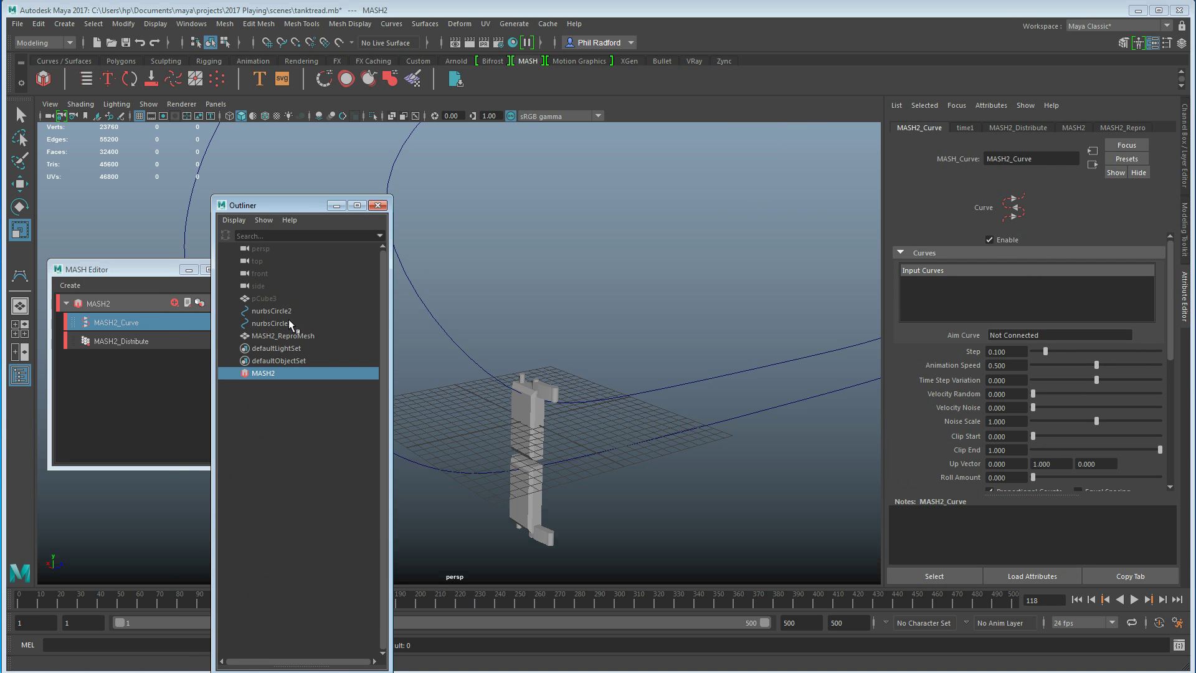
{"action": "left_click", "coordinate": [289, 311]}
{"action": "left_click", "coordinate": [288, 322]}
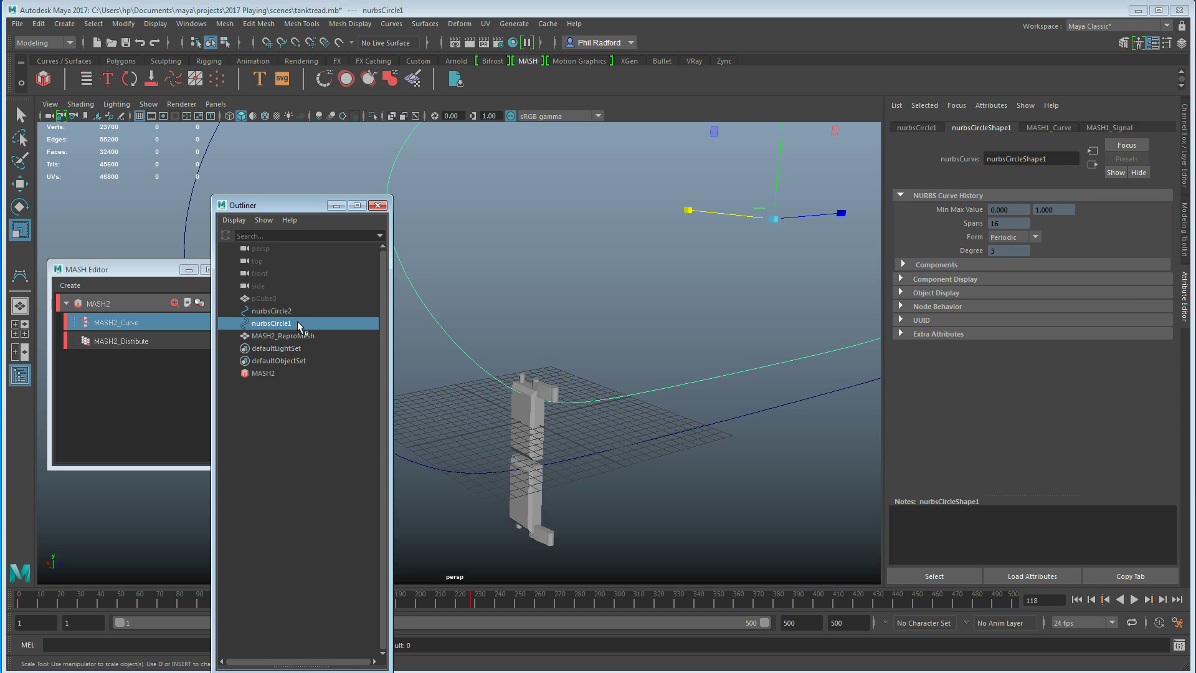
{"action": "double_click", "coordinate": [297, 322]}
{"action": "type", "text": "middle"}
{"action": "key", "text": "Return"}
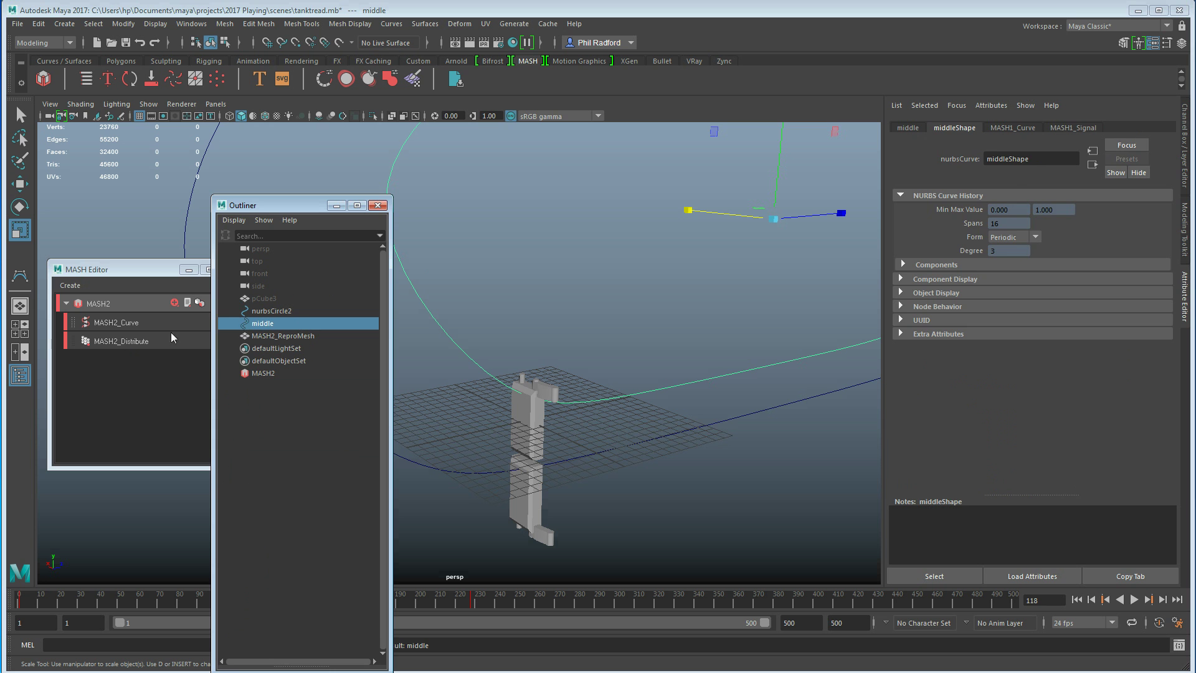
Connect the middle curve to MASH2_Curve as its input curve.
{"action": "left_click", "coordinate": [119, 323]}
{"action": "left_click", "coordinate": [290, 324]}
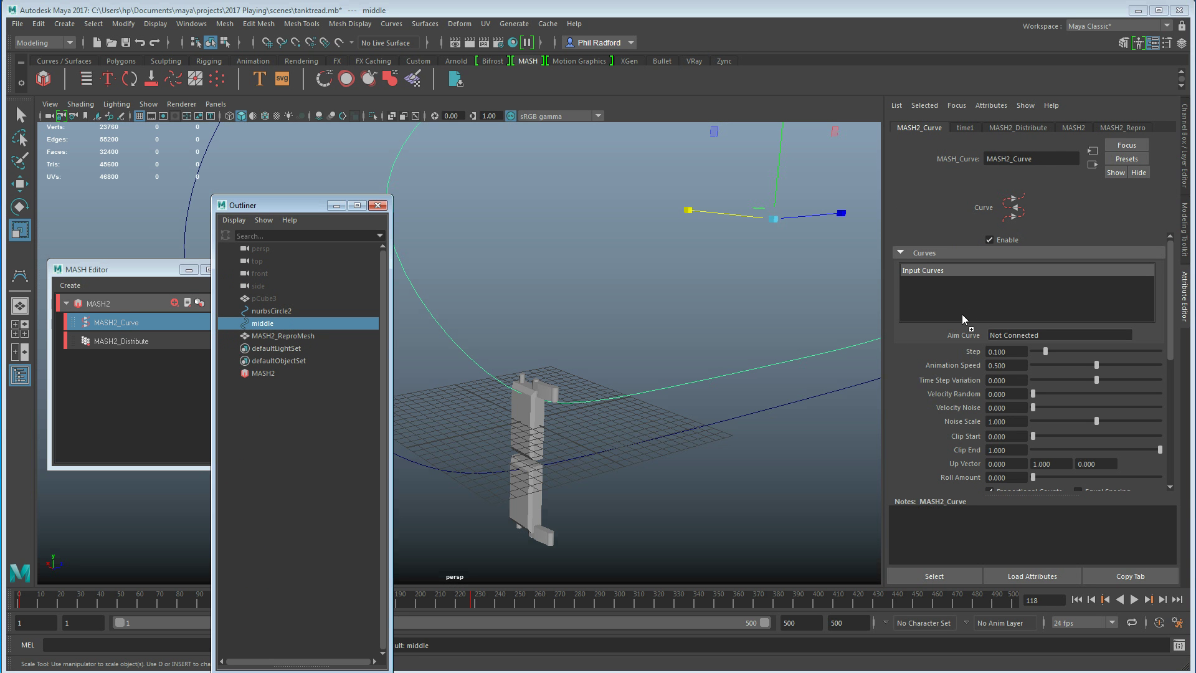
{"action": "middle_click_drag", "start_coordinate": [978, 294], "coordinate": [978, 294]}
Set the MASH2_Curve step to 1 to spread the tread links around the whole middle curve.
{"action": "left_click_drag", "start_coordinate": [699, 337], "coordinate": [645, 413], "text": "alt"}
{"action": "right_click_drag", "start_coordinate": [686, 416], "coordinate": [579, 406], "text": "alt"}
{"action": "left_click_drag", "start_coordinate": [579, 406], "coordinate": [622, 398], "text": "alt"}
{"action": "right_click_drag", "start_coordinate": [685, 396], "coordinate": [726, 392], "text": "alt"}
{"action": "middle_click_drag", "start_coordinate": [603, 399], "coordinate": [533, 414], "text": "alt"}
{"action": "right_click_drag", "start_coordinate": [649, 373], "coordinate": [670, 373], "text": "alt"}
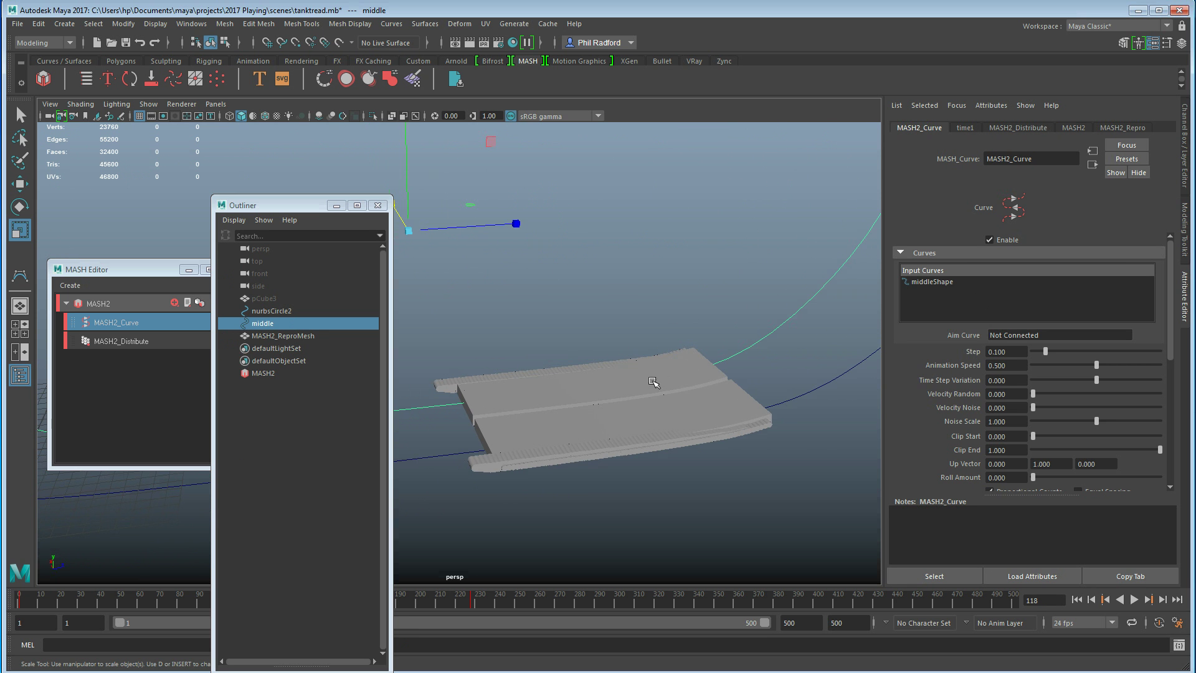
{"action": "left_click_drag", "start_coordinate": [1002, 353], "coordinate": [957, 351]}
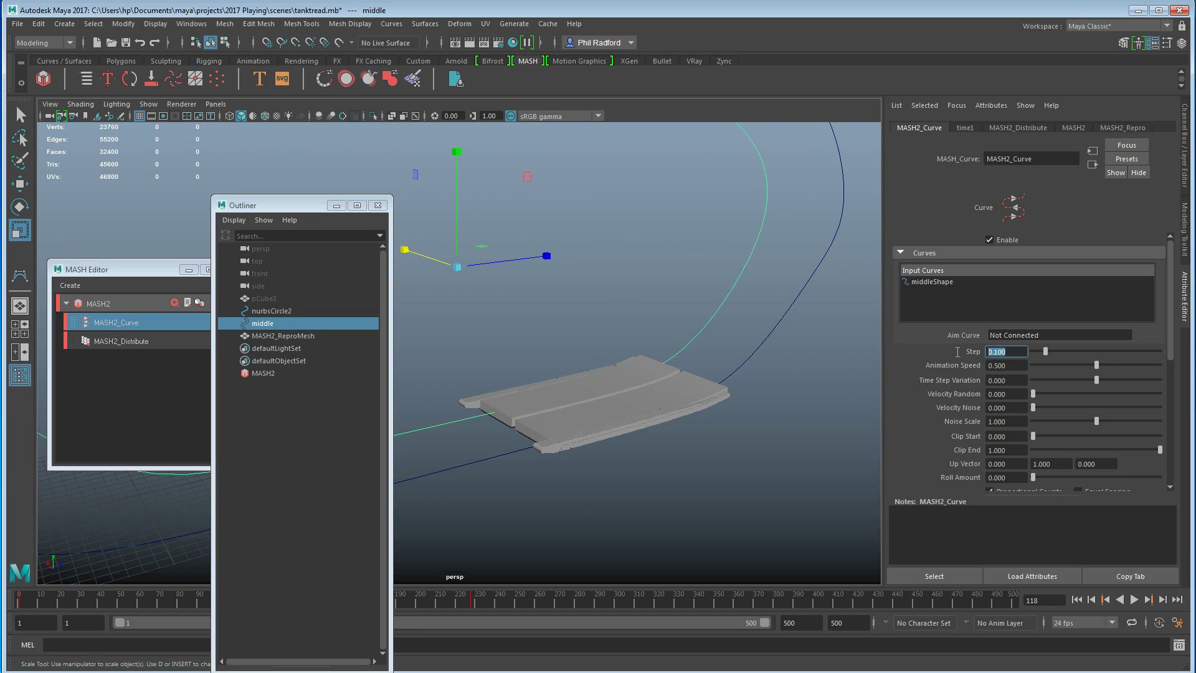
{"action": "type", "text": "1"}
{"action": "key", "text": "Return"}
{"action": "middle_click_drag", "start_coordinate": [688, 326], "coordinate": [697, 329], "text": "alt"}
{"action": "left_click_drag", "start_coordinate": [697, 328], "coordinate": [547, 377], "text": "alt"}
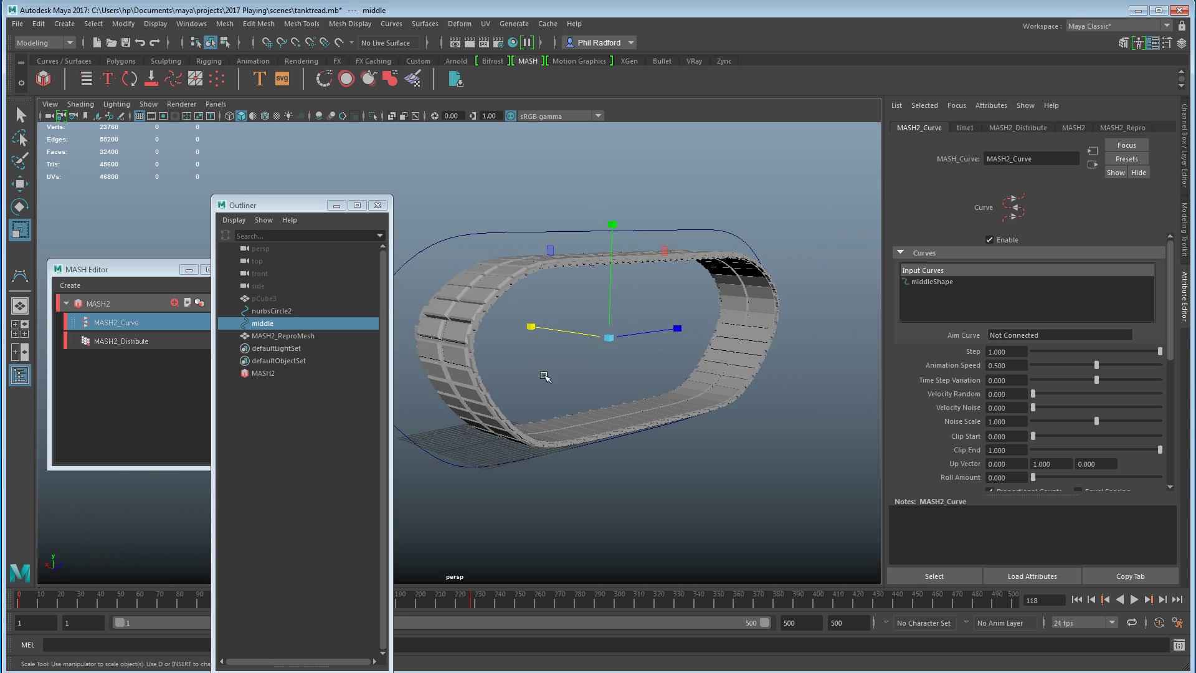
Set the MASH2_Curve roll amount to 1.
{"action": "right_click_drag", "start_coordinate": [560, 395], "coordinate": [654, 388], "text": "alt"}
{"action": "scroll", "coordinate": [1053, 427], "scroll_direction": "down", "scroll_amount": 3}
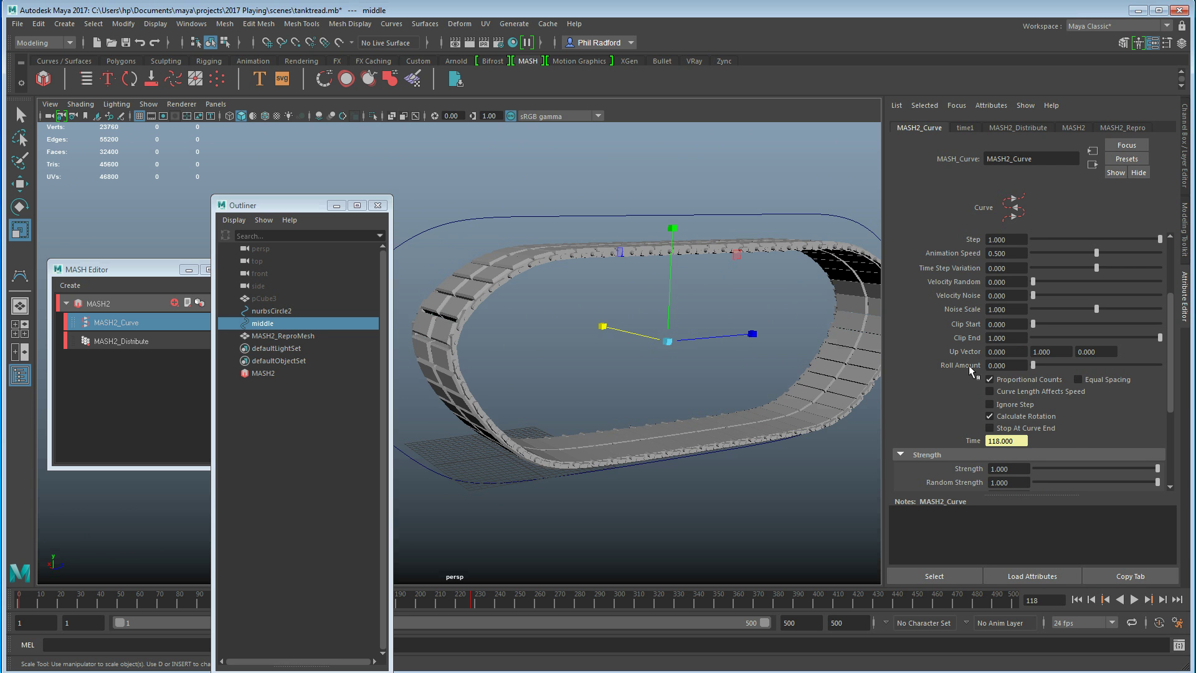
{"action": "left_click_drag", "start_coordinate": [1034, 365], "coordinate": [1187, 371]}
{"action": "scroll", "coordinate": [1045, 383], "scroll_direction": "up", "scroll_amount": 2}
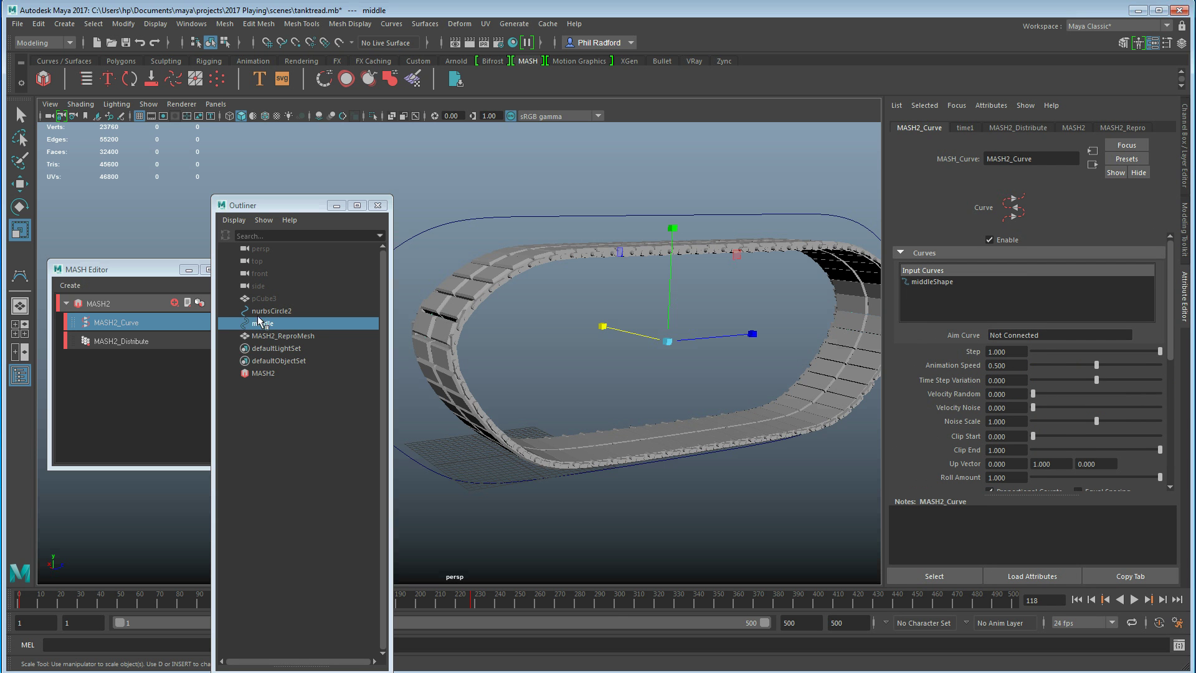
Connect the outer curve nurbsCircle2 to MASH2_Curve as its aim curve.
{"action": "left_click_drag", "start_coordinate": [583, 324], "coordinate": [604, 353], "text": "alt"}
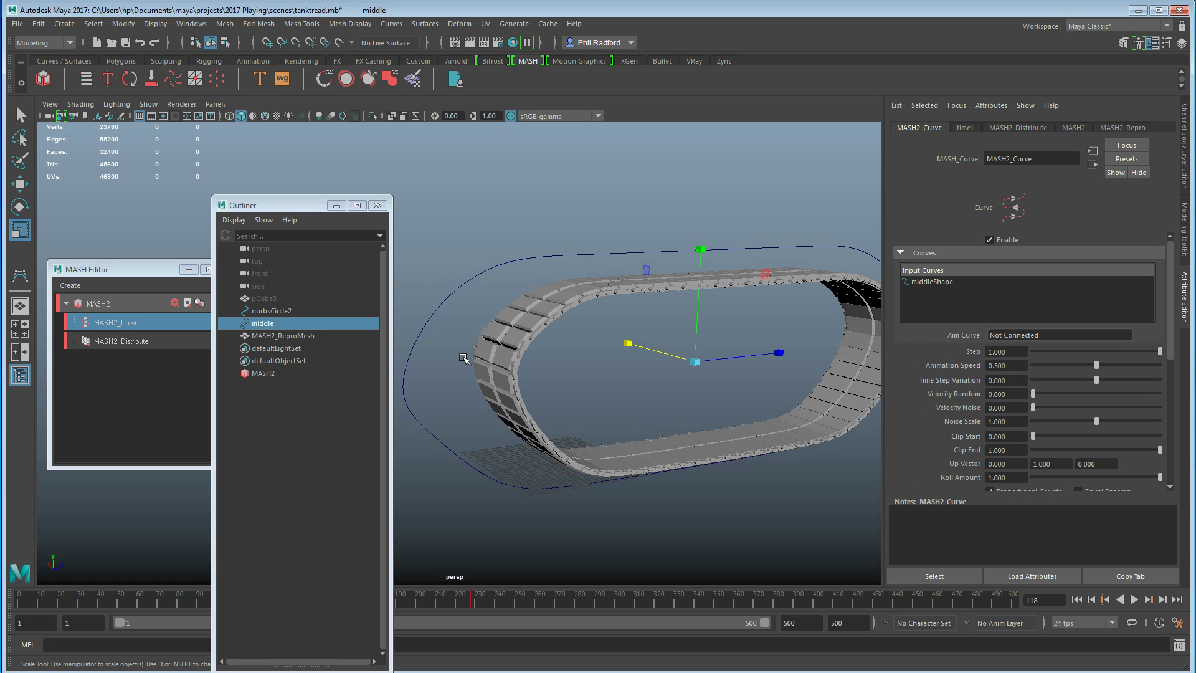
{"action": "left_click", "coordinate": [271, 310]}
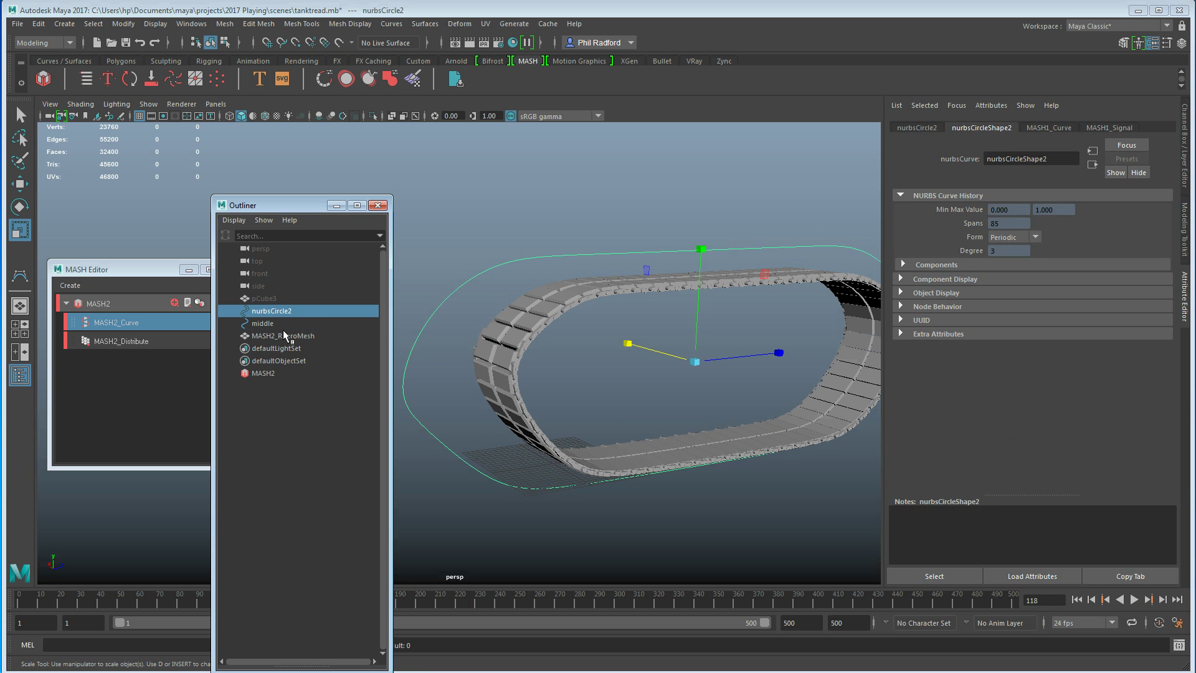
{"action": "left_click", "coordinate": [132, 325]}
{"action": "left_click_drag", "start_coordinate": [273, 210], "coordinate": [291, 203]}
{"action": "middle_click_drag", "start_coordinate": [304, 303], "coordinate": [1101, 336]}
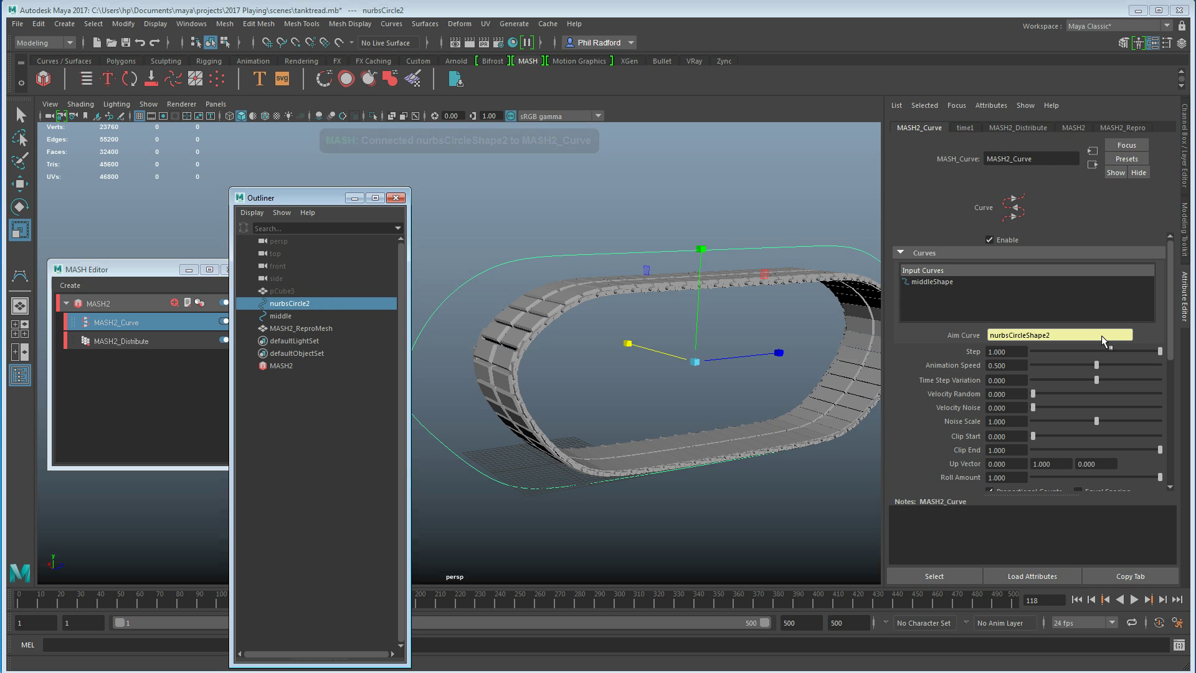
Select the outer curve with the Rotate tool and examine how the tread links align around the loop from several angles.
{"action": "left_click_drag", "start_coordinate": [691, 403], "coordinate": [640, 394], "text": "alt"}
{"action": "right_click_drag", "start_coordinate": [640, 395], "coordinate": [640, 395], "text": "alt"}
{"action": "left_click_drag", "start_coordinate": [641, 394], "coordinate": [661, 425], "text": "alt"}
{"action": "left_click", "coordinate": [514, 305]}
{"action": "key", "text": "e"}
{"action": "right_click_drag", "start_coordinate": [661, 425], "coordinate": [704, 427], "text": "alt"}
{"action": "left_click_drag", "start_coordinate": [704, 427], "coordinate": [659, 428], "text": "alt"}
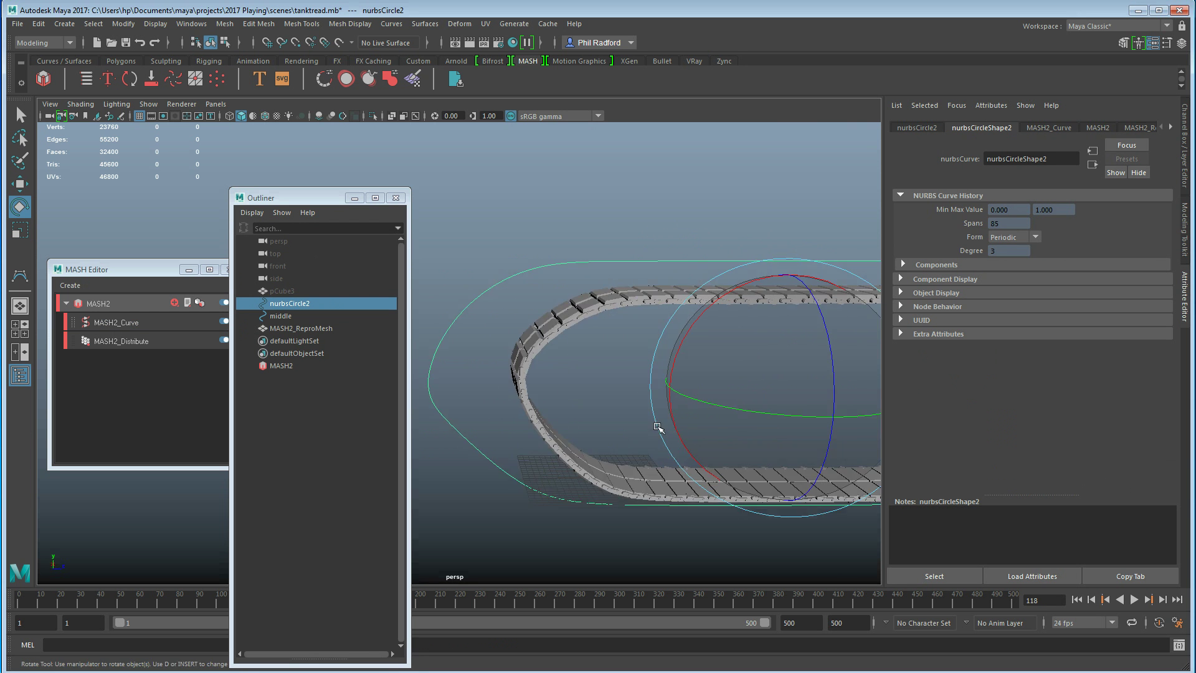
{"action": "left_click_drag", "start_coordinate": [676, 485], "coordinate": [568, 450], "text": "alt"}
{"action": "left_click_drag", "start_coordinate": [576, 451], "coordinate": [734, 449], "text": "alt"}
{"action": "left_click_drag", "start_coordinate": [764, 396], "coordinate": [758, 399]}
{"action": "left_click_drag", "start_coordinate": [631, 430], "coordinate": [468, 452], "text": "alt"}
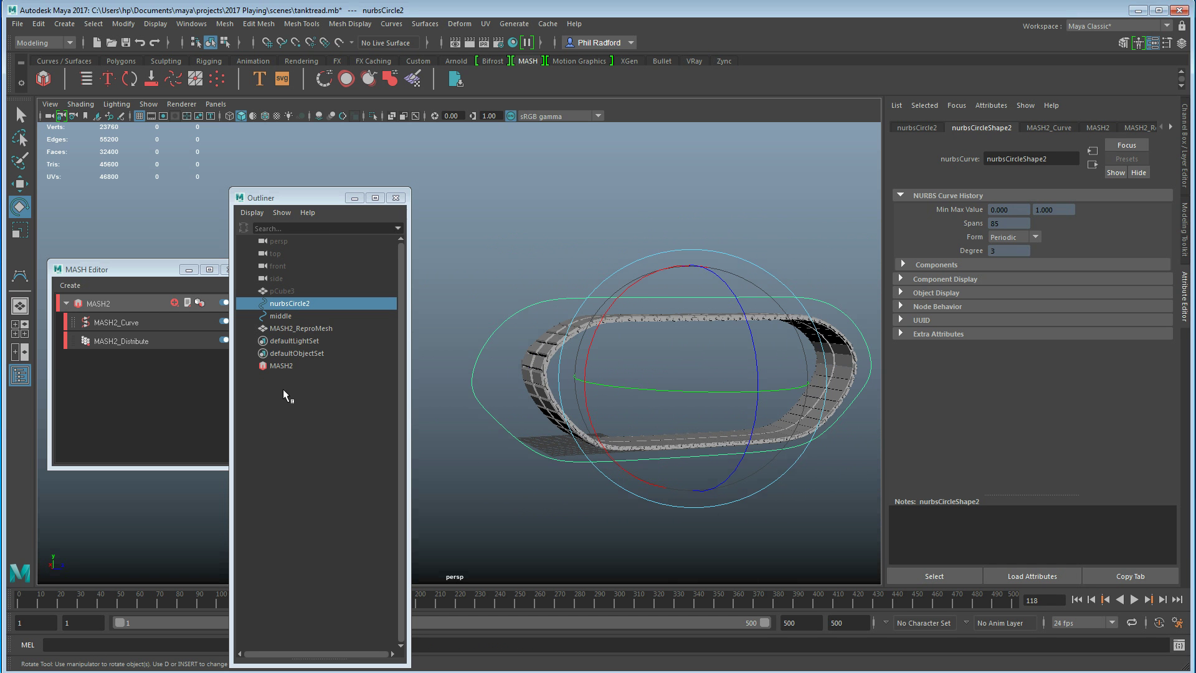
Set the MASH2_Curve animation speed to 0.193.
{"action": "left_click", "coordinate": [140, 322]}
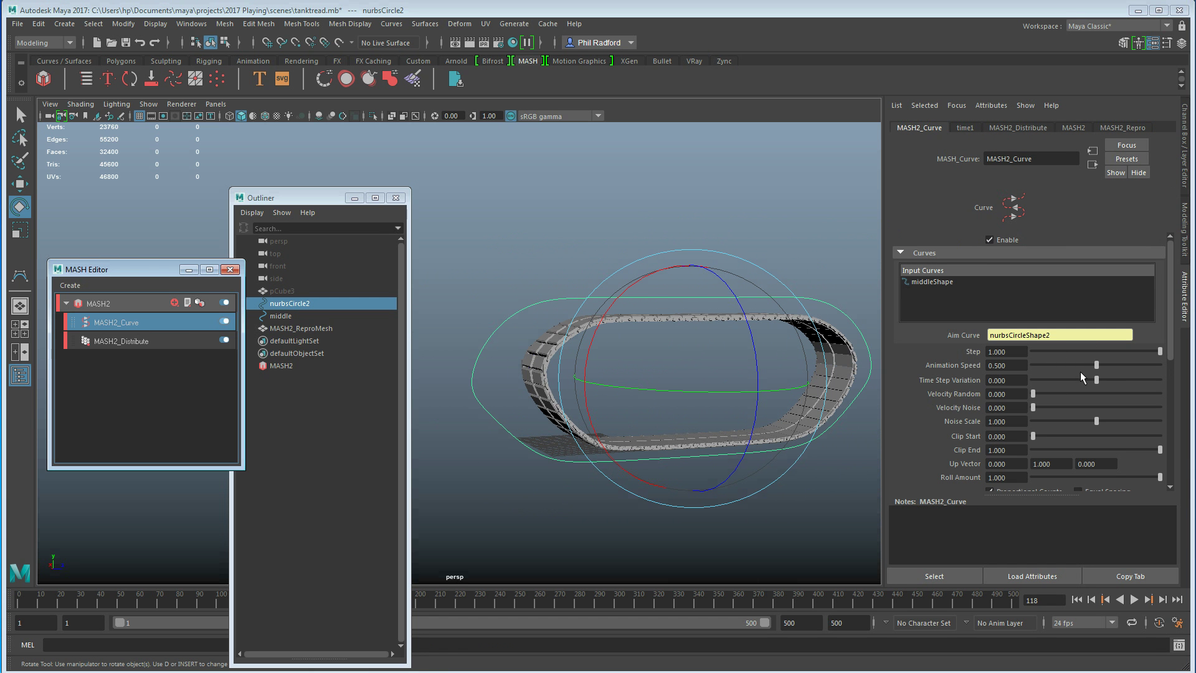
{"action": "left_click", "coordinate": [1060, 364]}
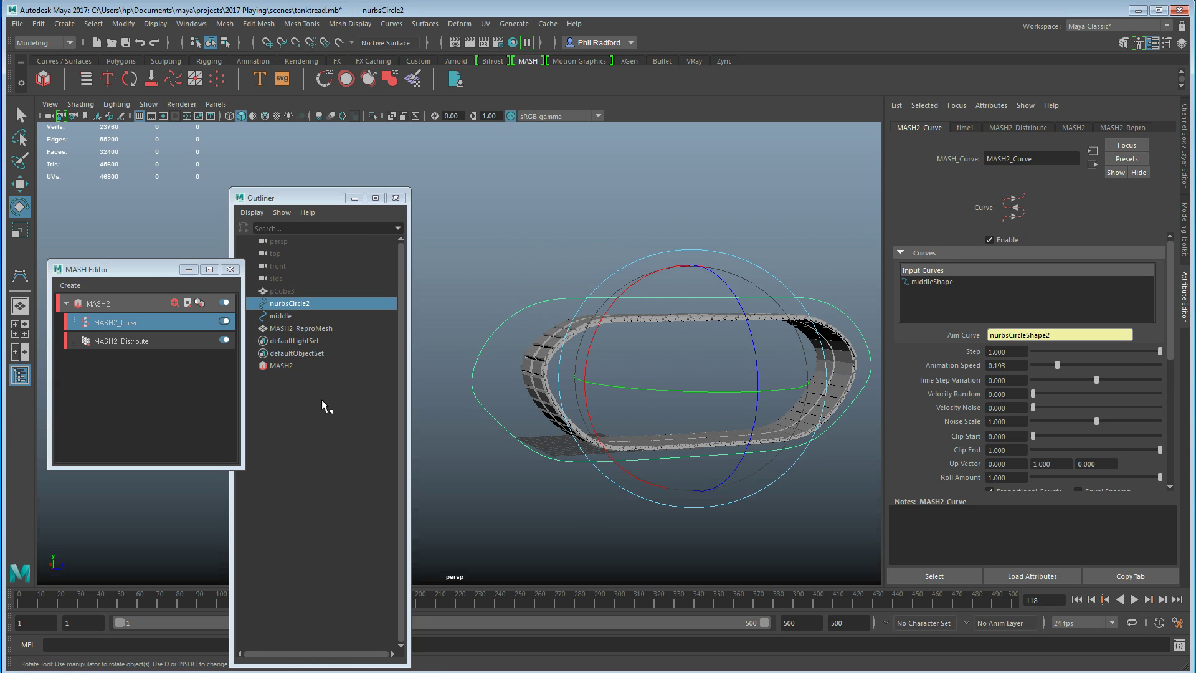
Try parenting the middle curve under nurbsCircle2 in the Outliner and expand the hierarchy.
{"action": "left_click", "coordinate": [280, 316]}
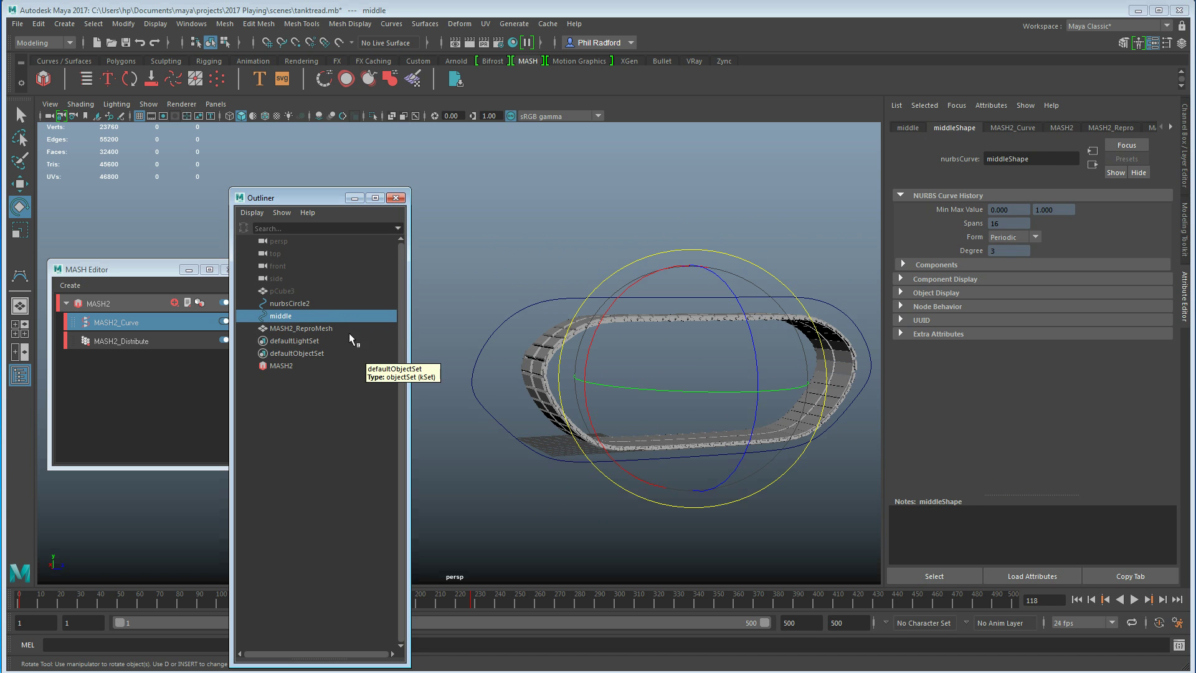
{"action": "middle_click_drag", "start_coordinate": [320, 302], "coordinate": [320, 303]}
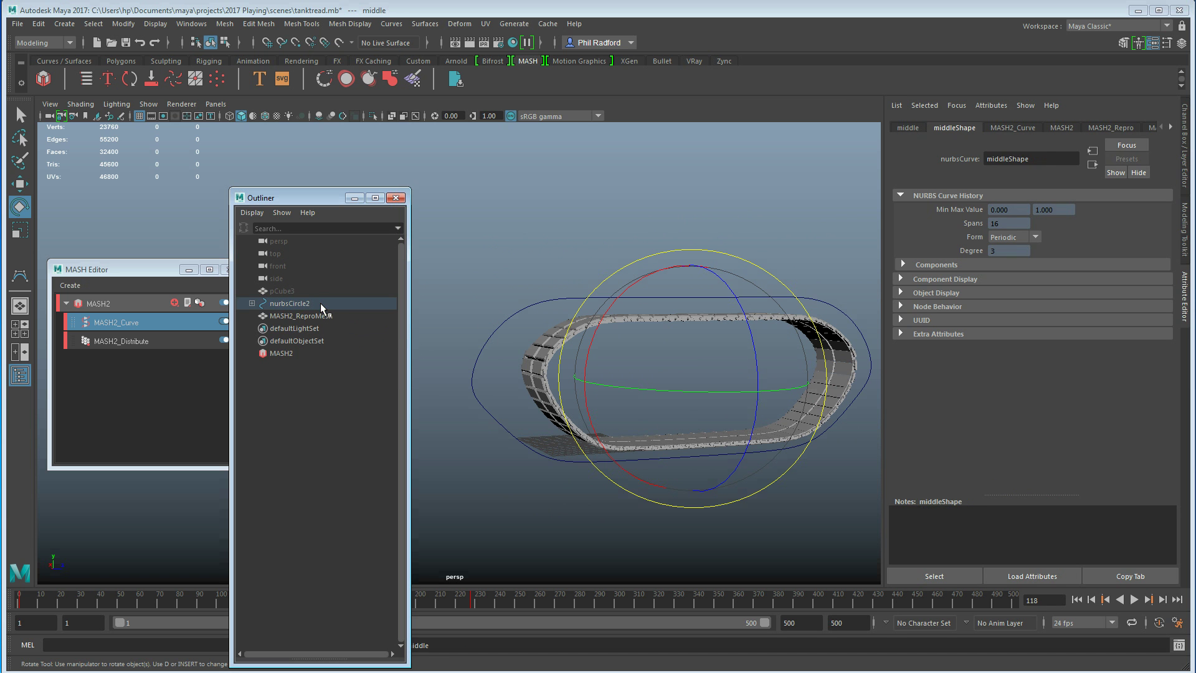
{"action": "left_click", "coordinate": [252, 303]}
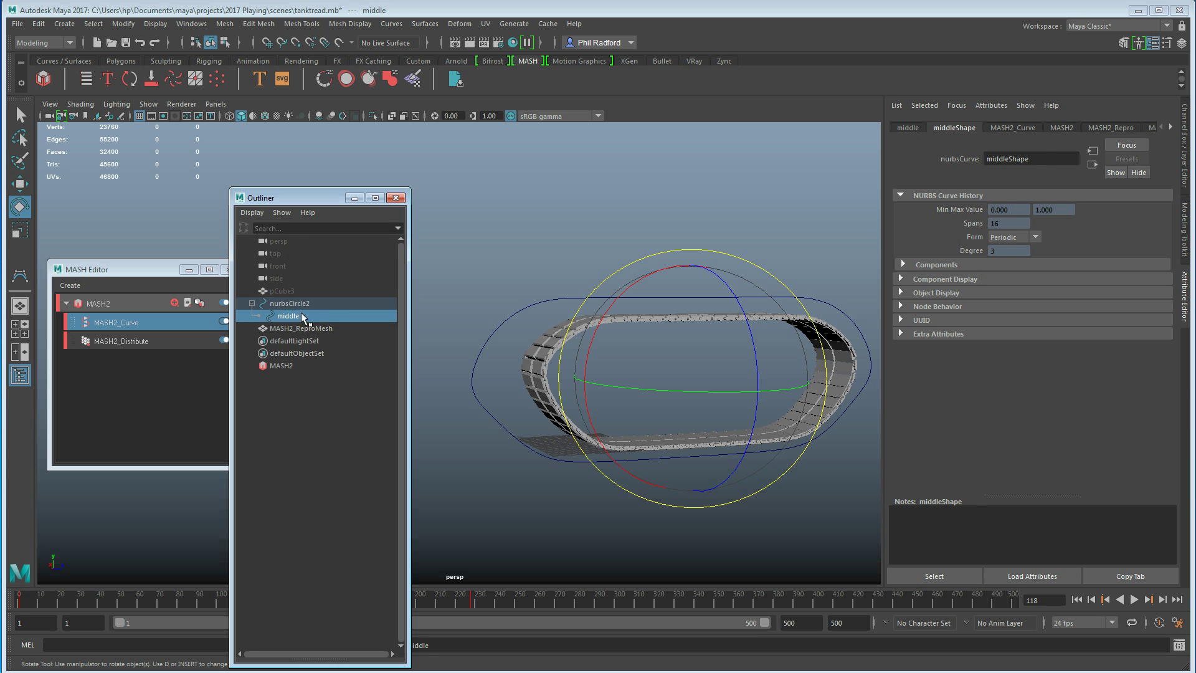
Test the hierarchy by moving nurbsCircle2, closing the Outliner and scrubbing the timeline back to frame 1.
{"action": "left_click", "coordinate": [287, 303]}
{"action": "left_click_drag", "start_coordinate": [667, 429], "coordinate": [595, 422], "text": "alt"}
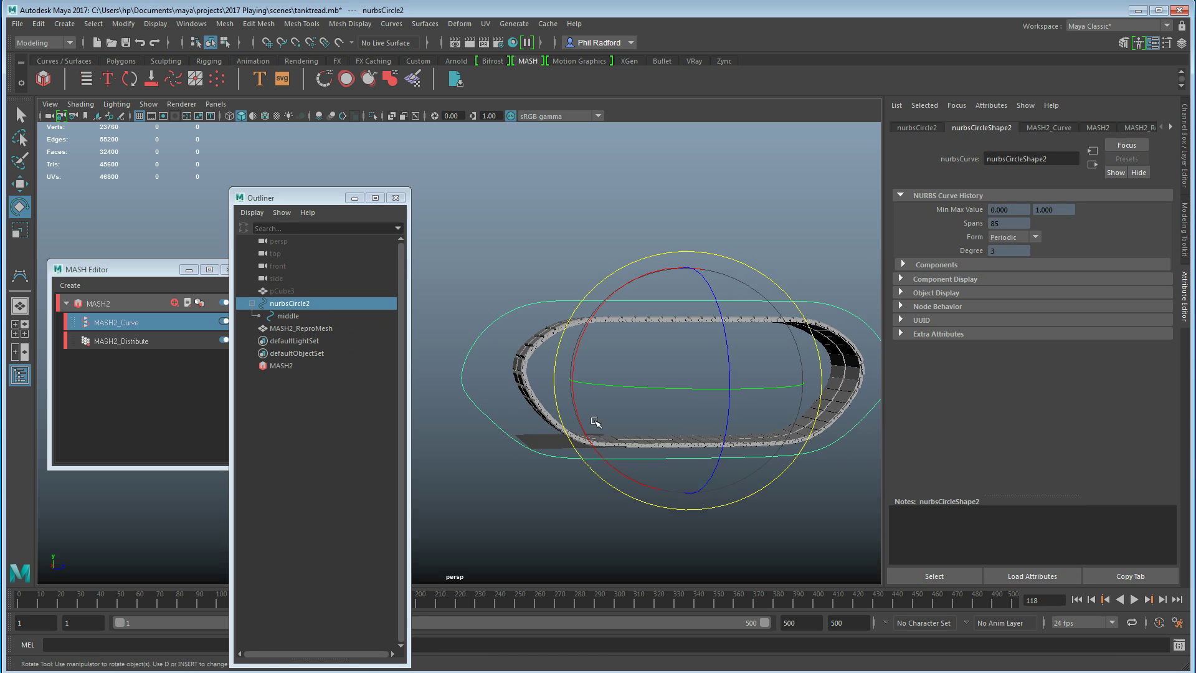
{"action": "key", "text": "w"}
{"action": "mouse_move", "coordinate": [793, 376]}
{"action": "left_mouse_down"}
{"action": "mouse_move", "coordinate": [817, 379]}
{"action": "mouse_move", "coordinate": [795, 382]}
{"action": "left_mouse_up"}
{"action": "left_click", "coordinate": [396, 197]}
{"action": "left_click_drag", "start_coordinate": [38, 603], "coordinate": [1, 615]}
{"action": "right_click_drag", "start_coordinate": [758, 429], "coordinate": [523, 440], "text": "alt"}
{"action": "left_click_drag", "start_coordinate": [523, 440], "coordinate": [524, 462], "text": "alt"}
{"action": "right_click_drag", "start_coordinate": [523, 461], "coordinate": [588, 467], "text": "alt"}
{"action": "middle_click_drag", "start_coordinate": [589, 466], "coordinate": [608, 473], "text": "alt"}
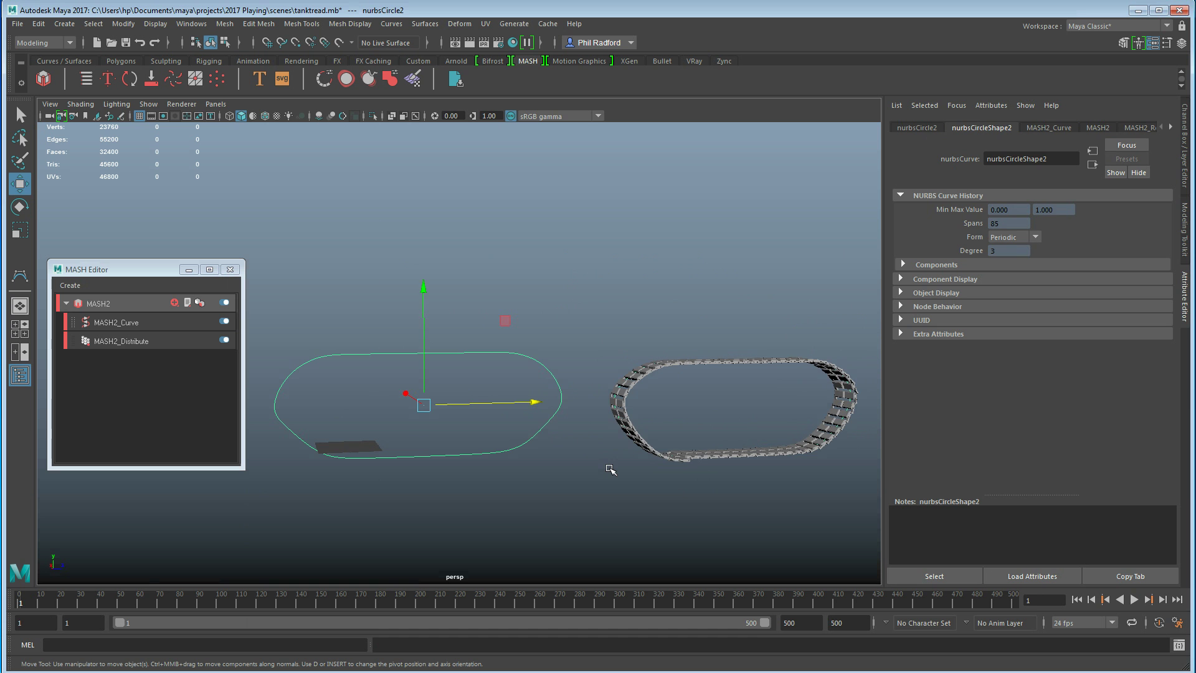
Undo the time change, the test move and the parenting of the middle curve under nurbsCircle2.
{"action": "key", "text": "ctrl+z"}
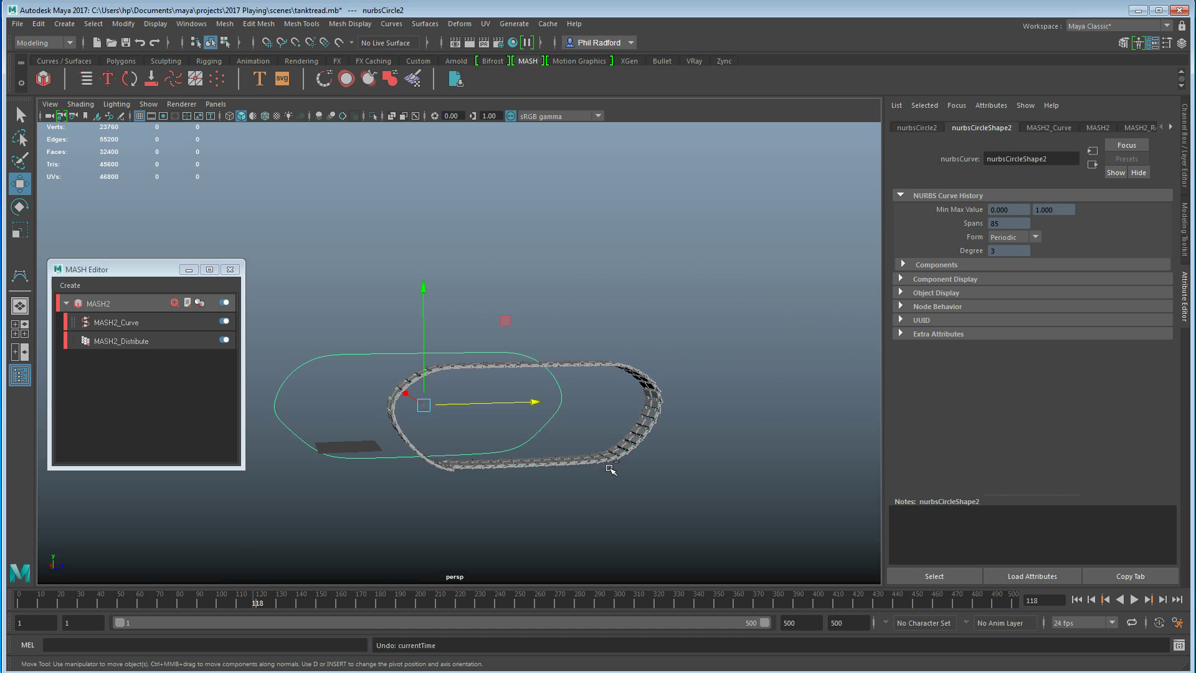
{"action": "key", "text": "ctrl+z"}
{"action": "key", "text": "ctrl+z"}
{"action": "key", "text": "ctrl+z"}
Bring the whole tread back into view and reopen the Outliner.
{"action": "middle_click_drag", "start_coordinate": [329, 498], "coordinate": [451, 494], "text": "alt"}
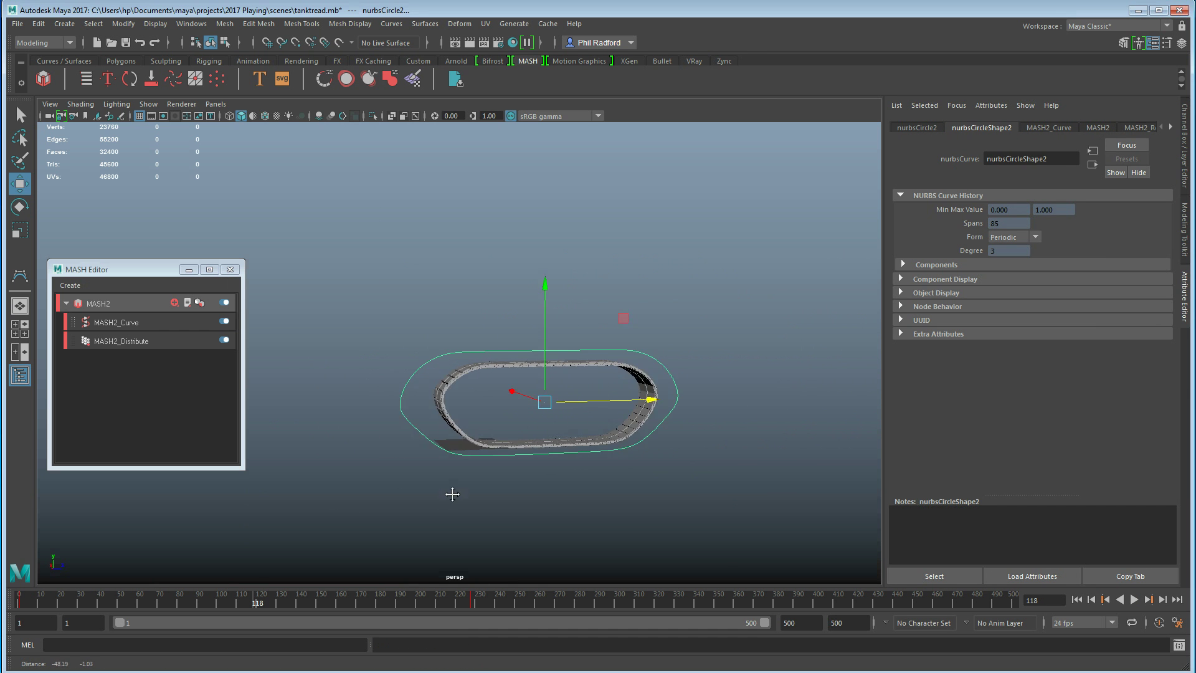
{"action": "right_click_drag", "start_coordinate": [451, 494], "coordinate": [646, 494], "text": "alt"}
{"action": "left_click", "coordinate": [191, 23]}
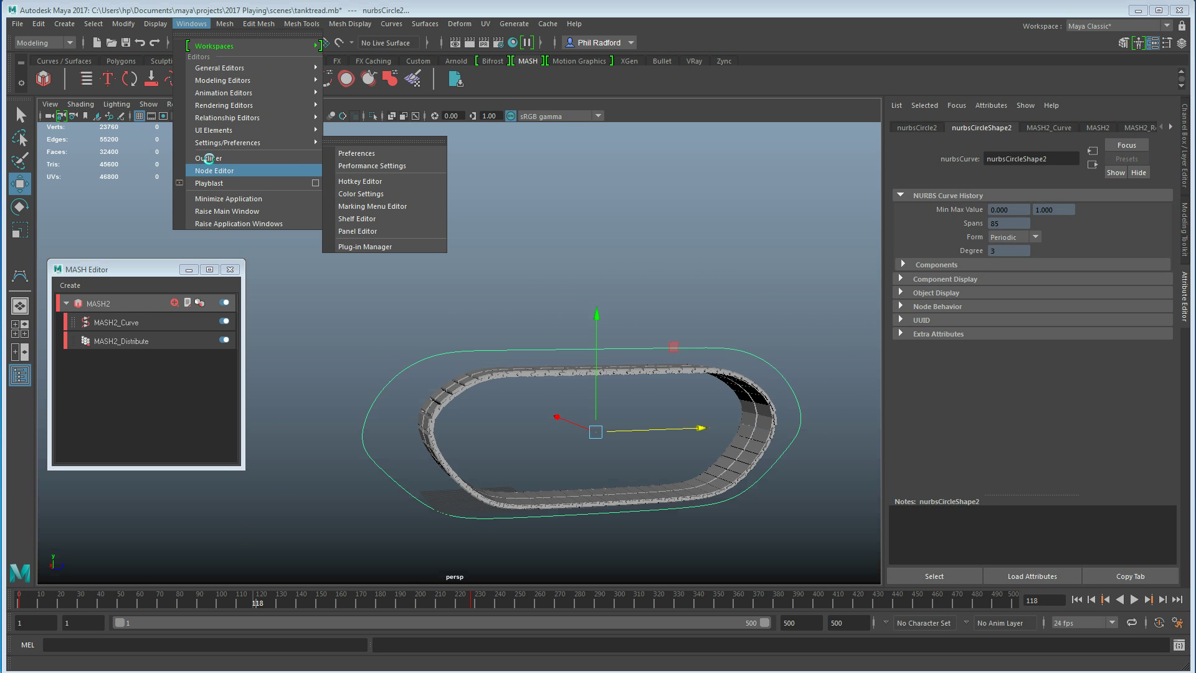
{"action": "left_click", "coordinate": [209, 158]}
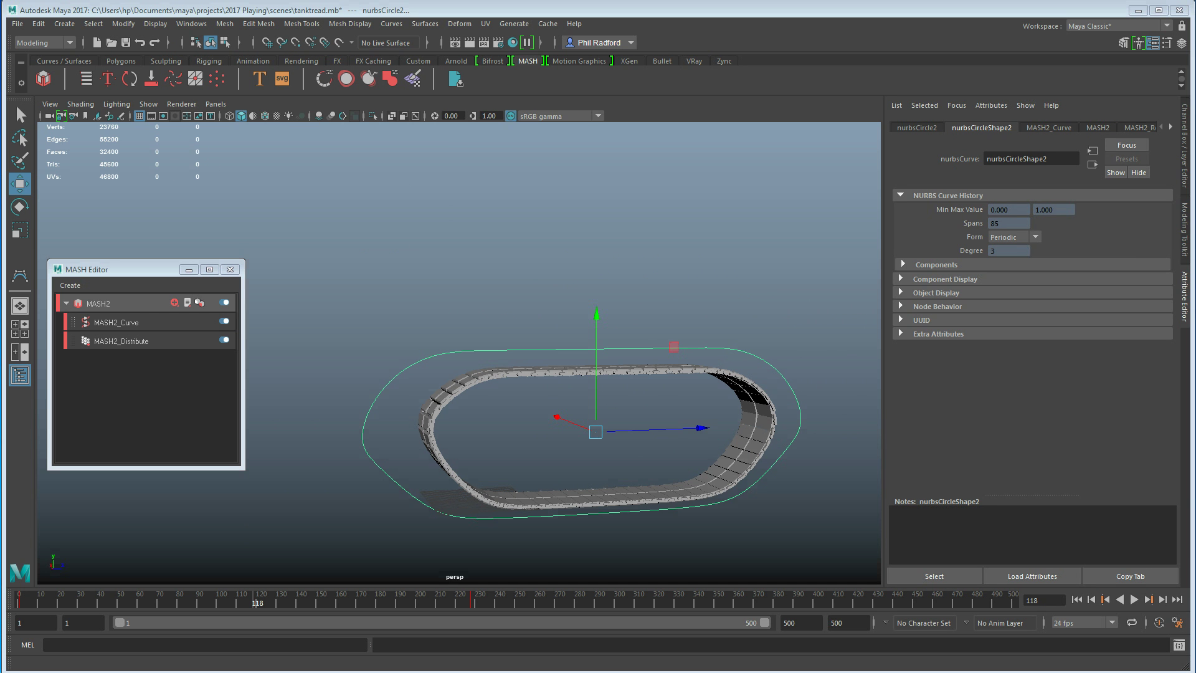
{"action": "left_click", "coordinate": [191, 24]}
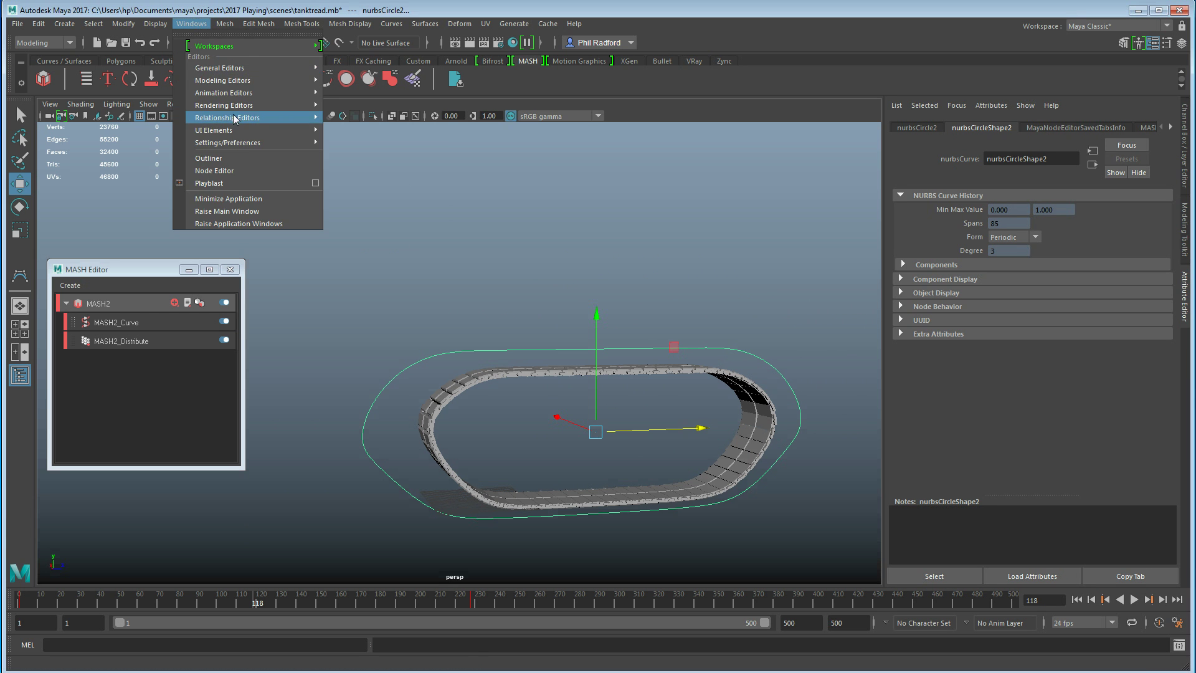
{"action": "left_click", "coordinate": [229, 159]}
Parent nurbsCircle2 under the middle curve.
{"action": "left_click", "coordinate": [298, 320]}
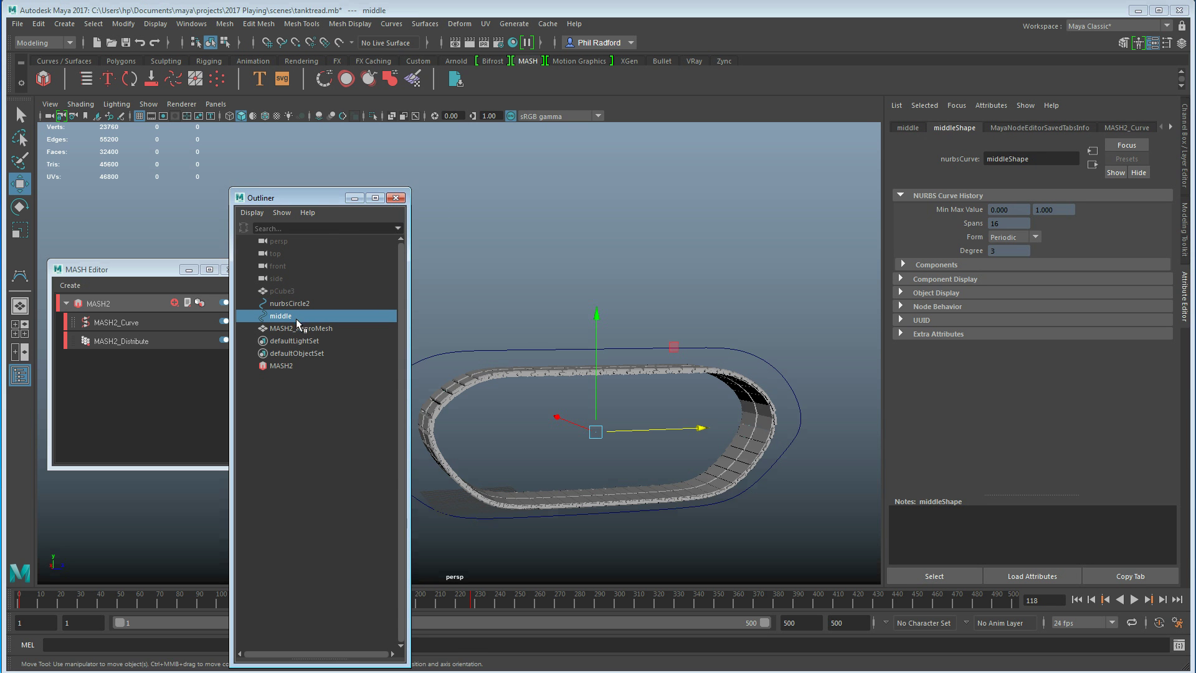
{"action": "middle_click_drag", "start_coordinate": [561, 400], "coordinate": [662, 377], "text": "alt"}
{"action": "scroll", "coordinate": [577, 395], "scroll_direction": "up", "scroll_amount": 5}
{"action": "middle_click_drag", "start_coordinate": [572, 400], "coordinate": [550, 388], "text": "alt"}
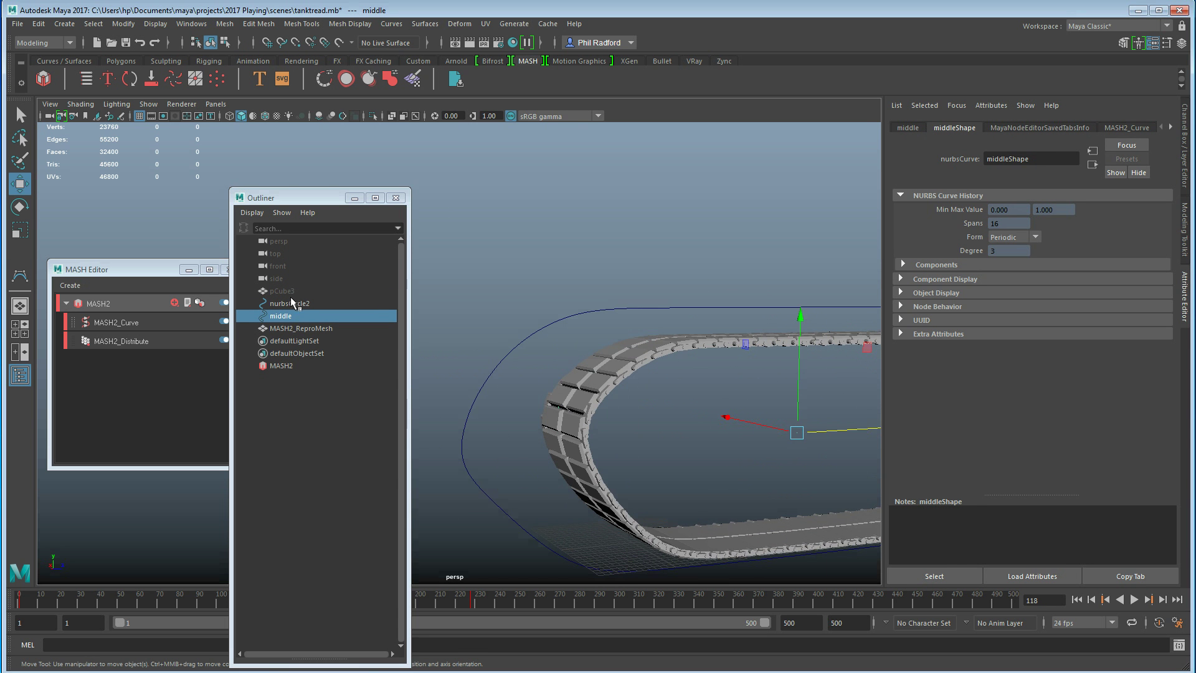
{"action": "left_click", "coordinate": [295, 305]}
{"action": "left_click", "coordinate": [300, 315], "text": "shift"}
{"action": "key", "text": "p"}
{"action": "key", "text": "p"}
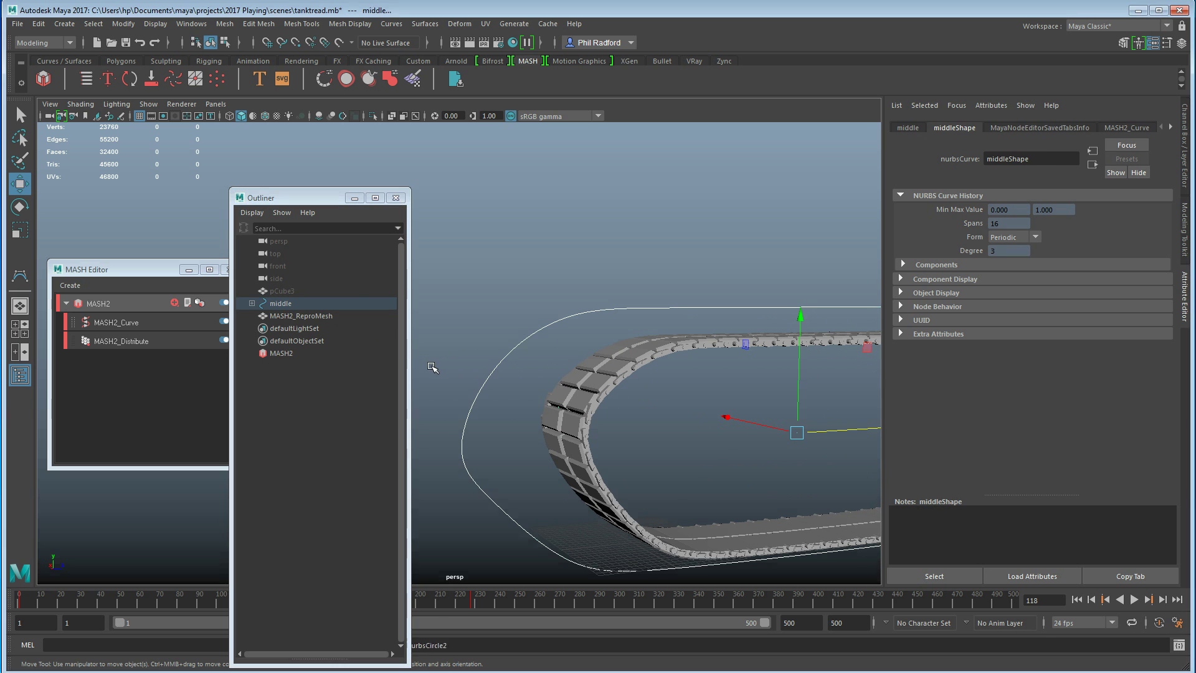
Scrub the timeline to frames 27 and 33 to check that the aim curve travels with the tread.
{"action": "left_click_drag", "start_coordinate": [121, 600], "coordinate": [74, 600]}
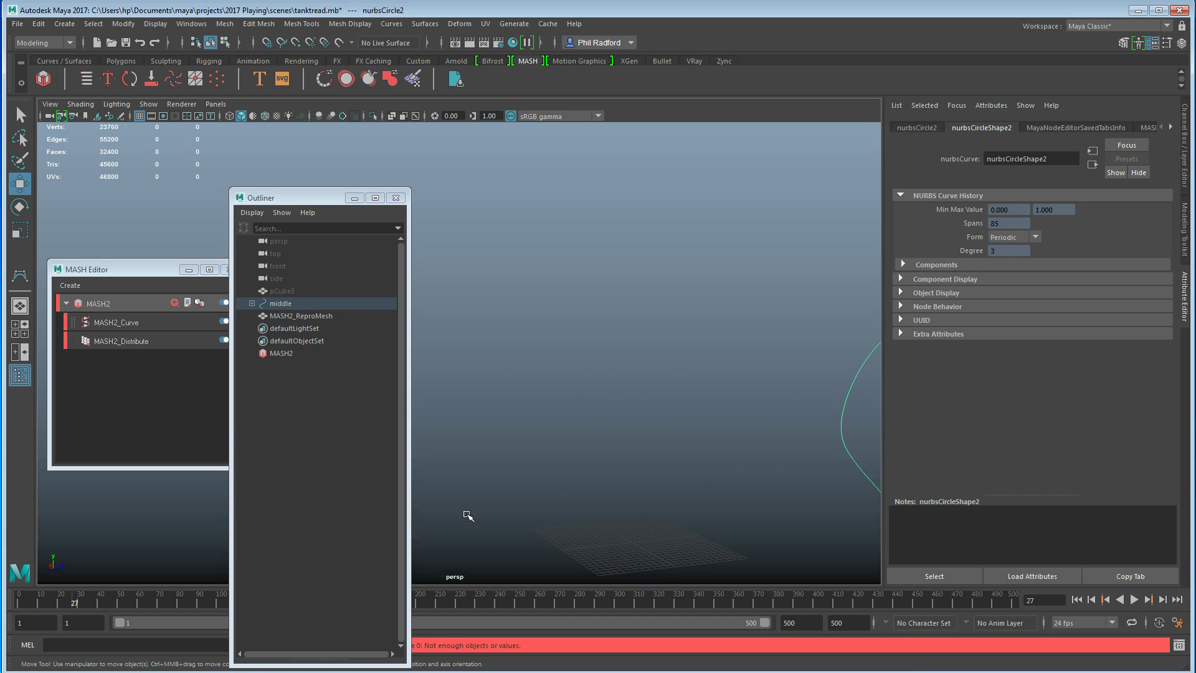
{"action": "middle_click_drag", "start_coordinate": [772, 458], "coordinate": [625, 416], "text": "alt"}
{"action": "scroll", "coordinate": [625, 416], "scroll_direction": "down", "scroll_amount": 5}
{"action": "left_click_drag", "start_coordinate": [598, 416], "coordinate": [550, 424], "text": "alt"}
{"action": "mouse_move", "coordinate": [76, 602]}
{"action": "left_mouse_down"}
{"action": "mouse_move", "coordinate": [7, 603]}
{"action": "mouse_move", "coordinate": [86, 601]}
{"action": "left_mouse_up"}
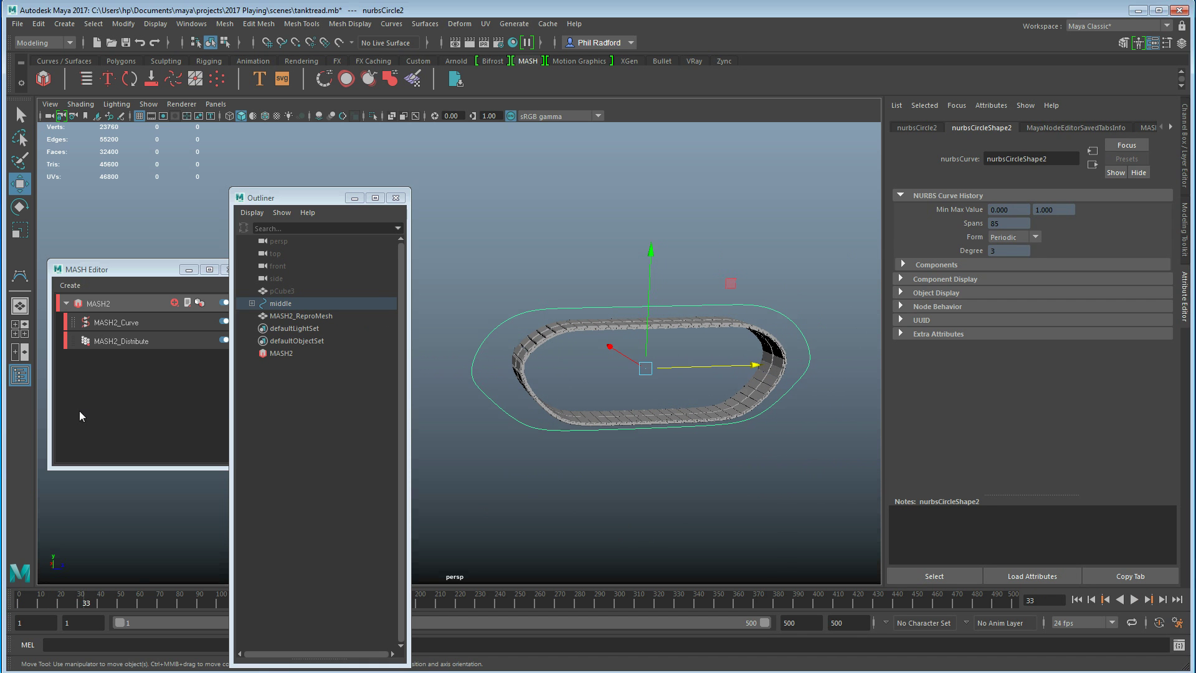
Set the MASH2_Curve animation speed to 0.129 and play the animation briefly from the first frame.
{"action": "left_click", "coordinate": [127, 321]}
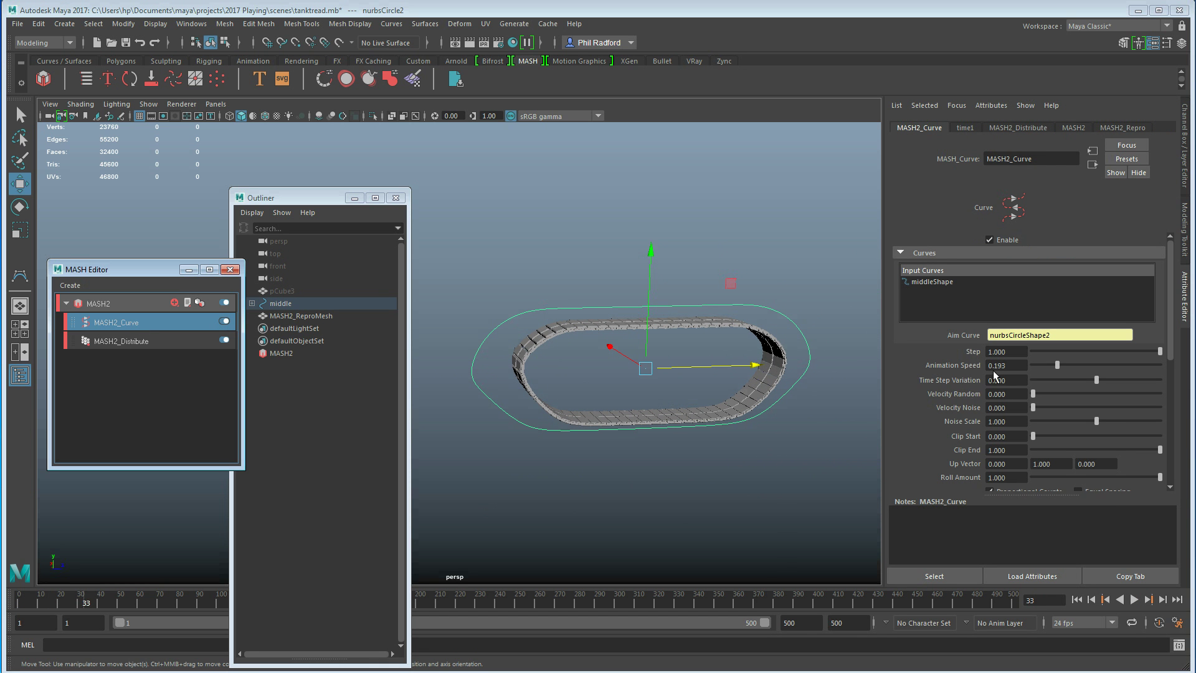
{"action": "left_click_drag", "start_coordinate": [1051, 368], "coordinate": [1050, 368]}
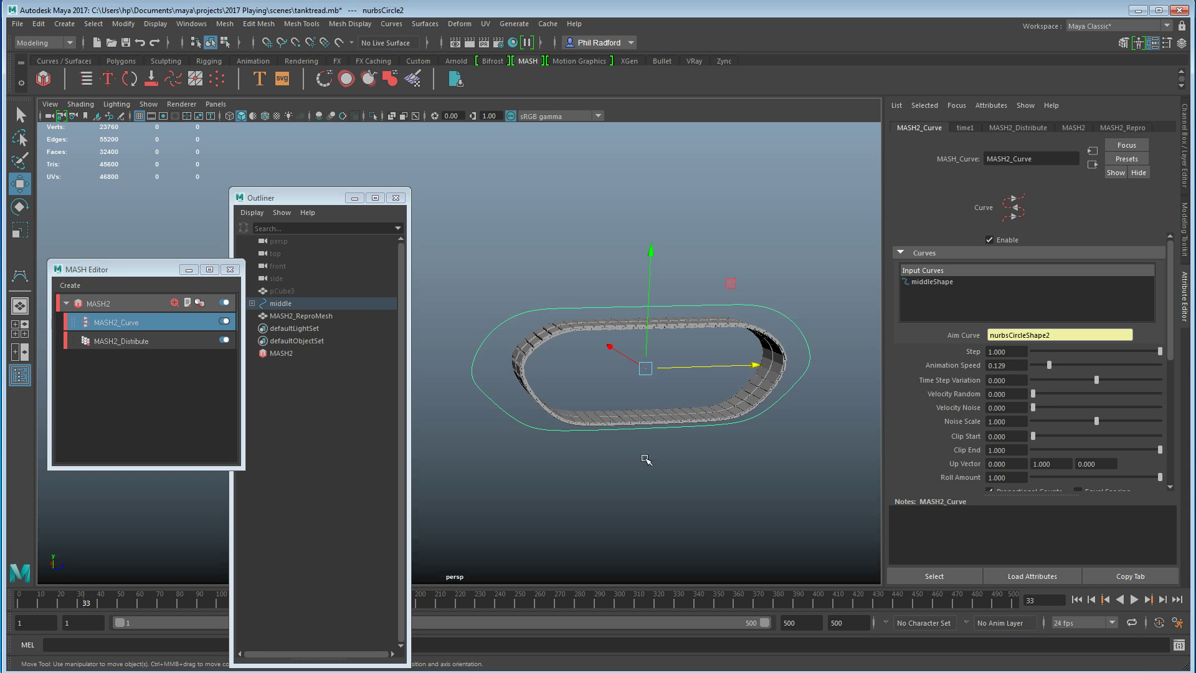
{"action": "left_click", "coordinate": [1077, 599]}
{"action": "left_click", "coordinate": [1133, 599]}
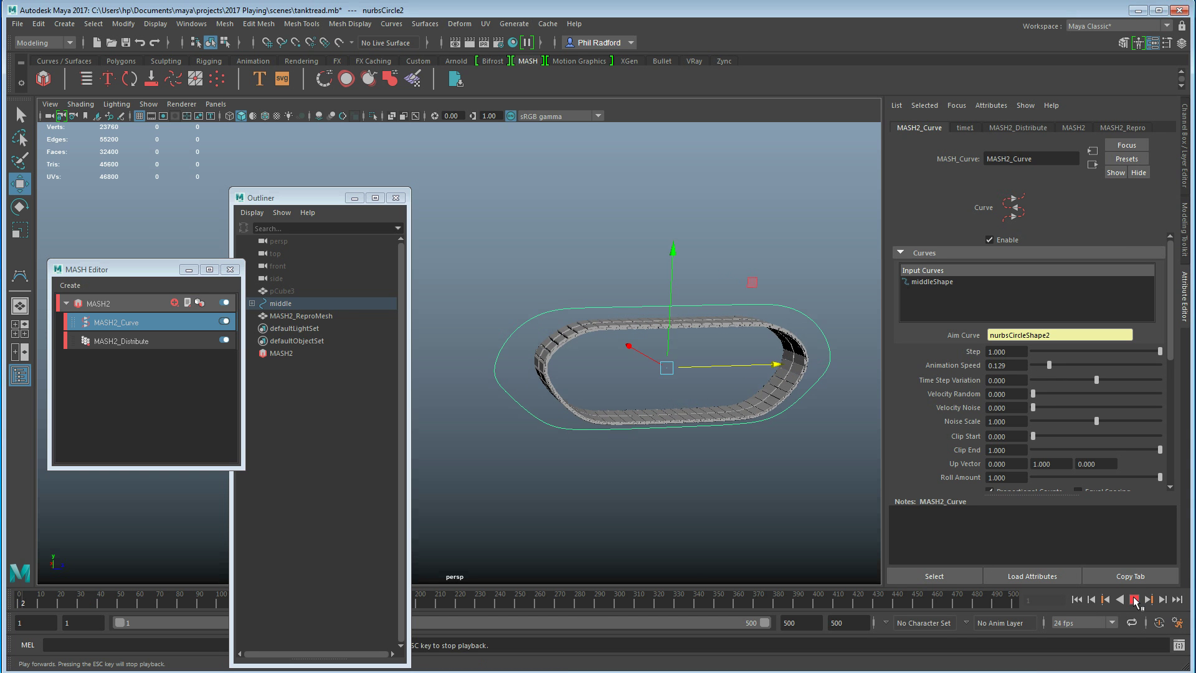
{"action": "left_click", "coordinate": [1134, 599]}
Set the MASH2_Curve animation speed to 0.223, test the playback from the start and return to frame 1.
{"action": "left_click_drag", "start_coordinate": [1049, 365], "coordinate": [1060, 364]}
{"action": "left_click", "coordinate": [1077, 599]}
{"action": "left_click", "coordinate": [1134, 599]}
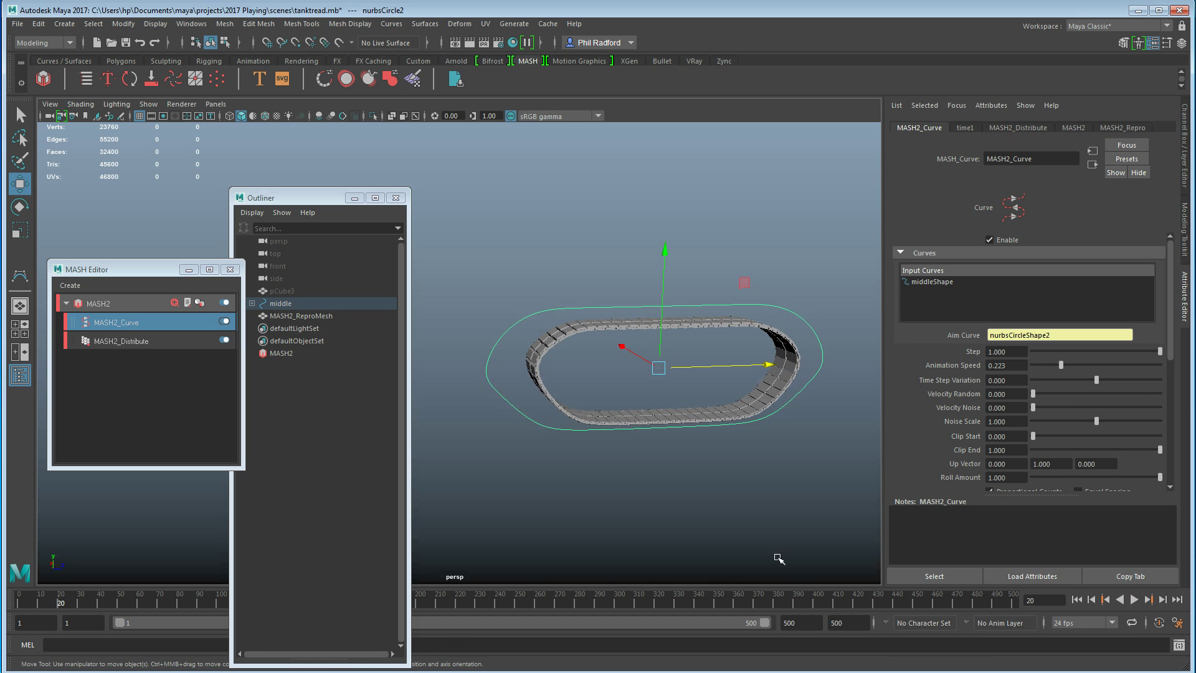
{"action": "left_click", "coordinate": [1077, 599]}
Open the Graph Editor and look for animation curves on nurbsCircle2 and its shape node.
{"action": "left_click_drag", "start_coordinate": [564, 387], "coordinate": [600, 365], "text": "alt"}
{"action": "right_click_drag", "start_coordinate": [601, 365], "coordinate": [628, 443], "text": "alt"}
{"action": "middle_click_drag", "start_coordinate": [627, 443], "coordinate": [612, 458], "text": "alt"}
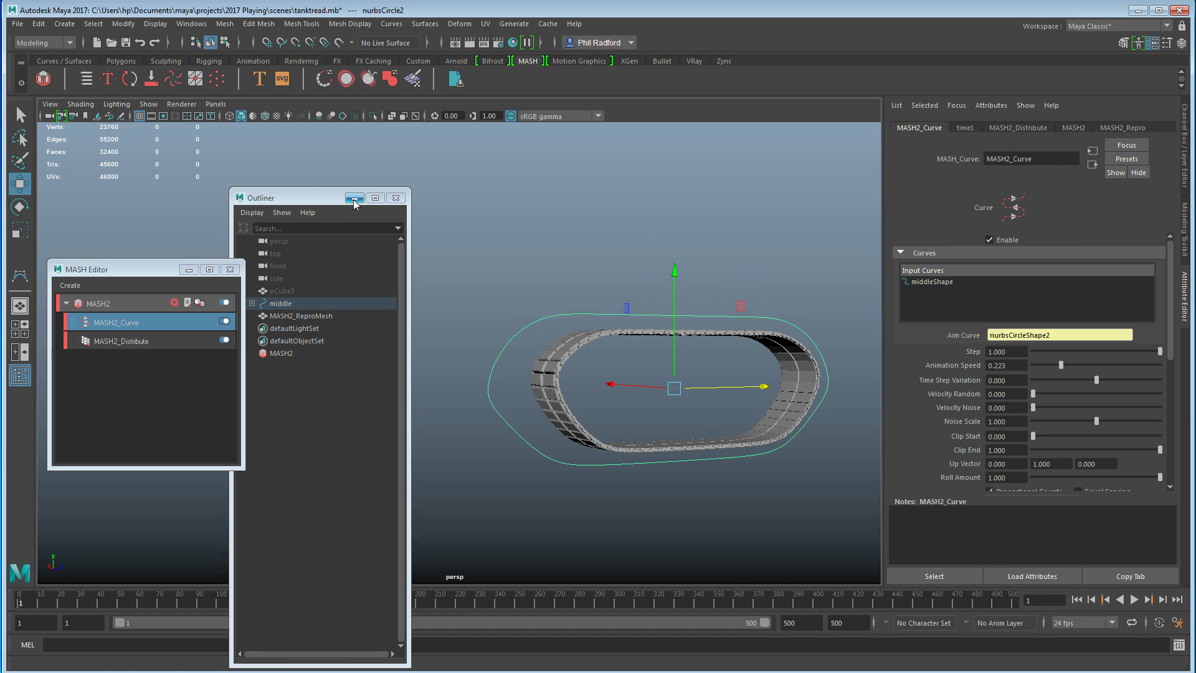
{"action": "left_click", "coordinate": [191, 23]}
{"action": "mouse_move", "coordinate": [246, 92]}
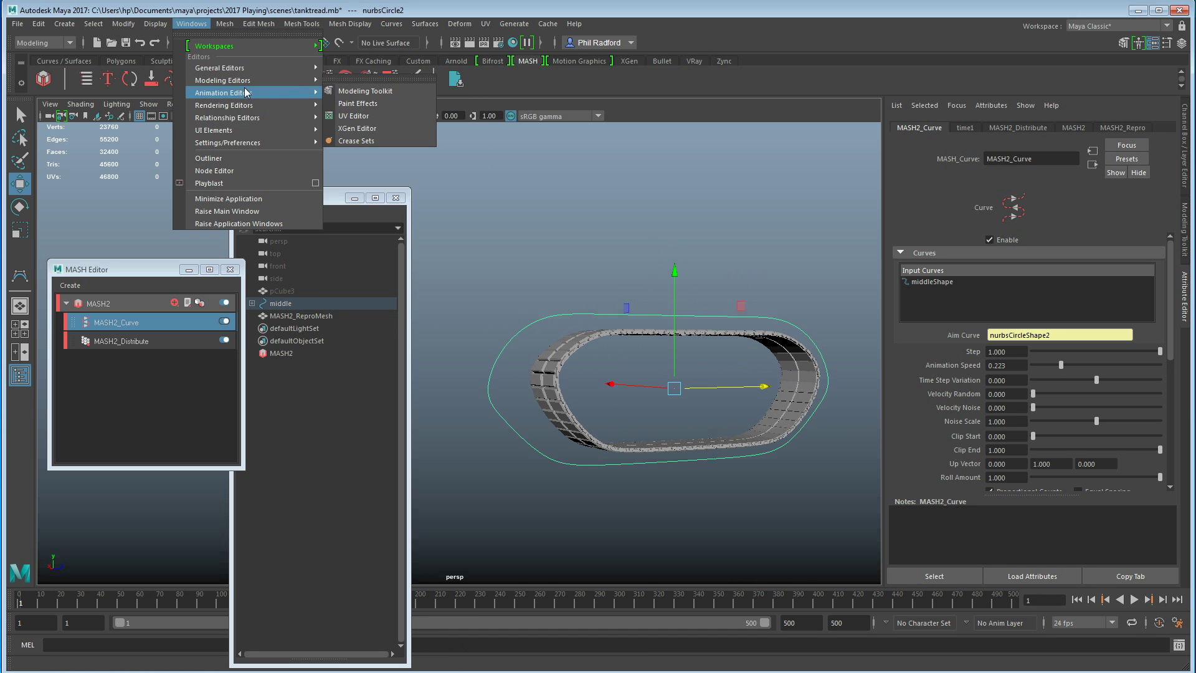
{"action": "left_click", "coordinate": [365, 104]}
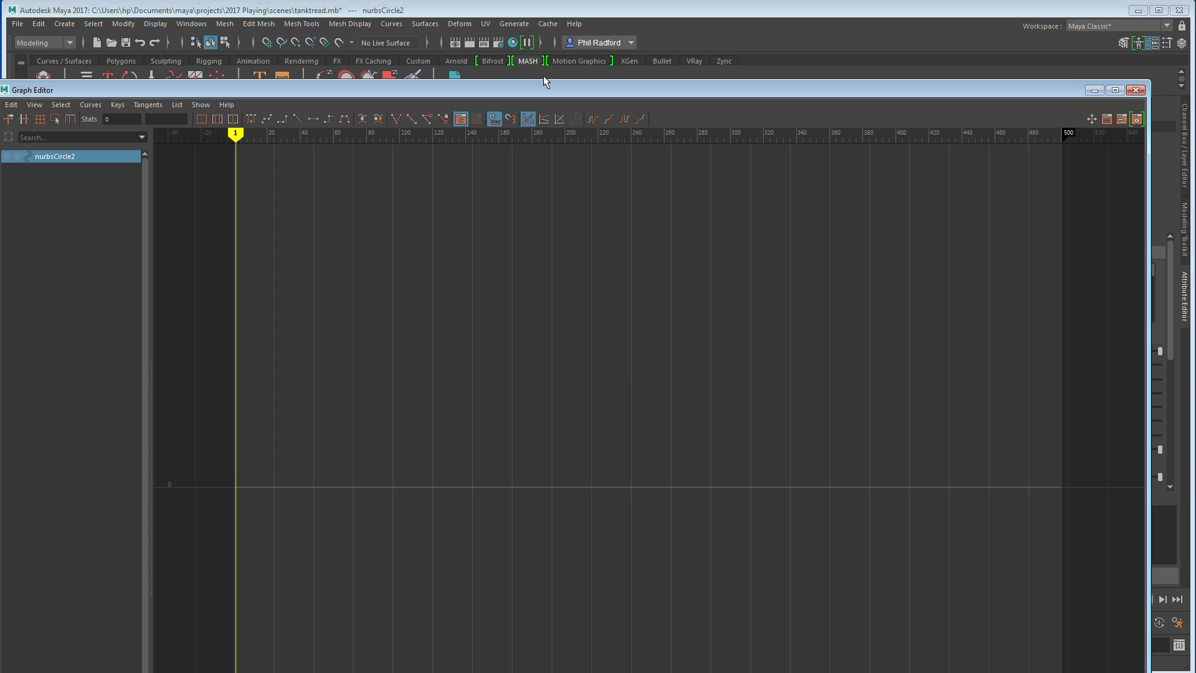
{"action": "left_click_drag", "start_coordinate": [522, 92], "coordinate": [646, 94]}
{"action": "left_click", "coordinate": [140, 157]}
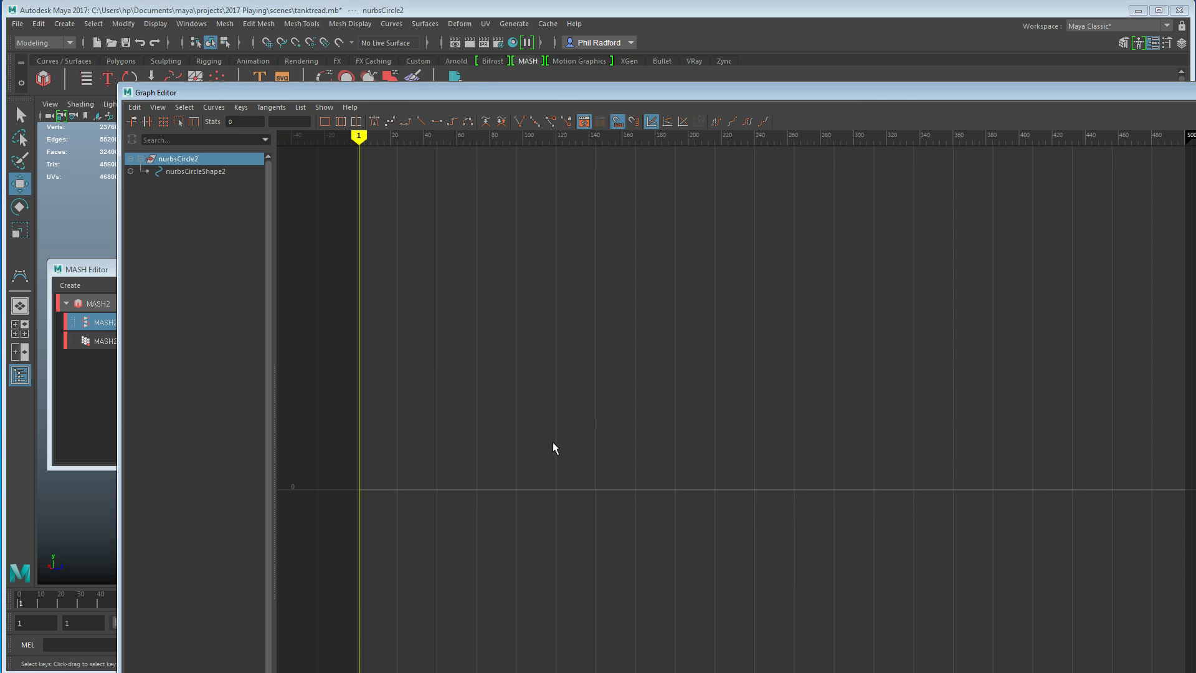
{"action": "scroll", "coordinate": [549, 444], "scroll_direction": "down", "scroll_amount": 4}
{"action": "scroll", "coordinate": [547, 447], "scroll_direction": "up", "scroll_amount": 2}
{"action": "left_click", "coordinate": [200, 174]}
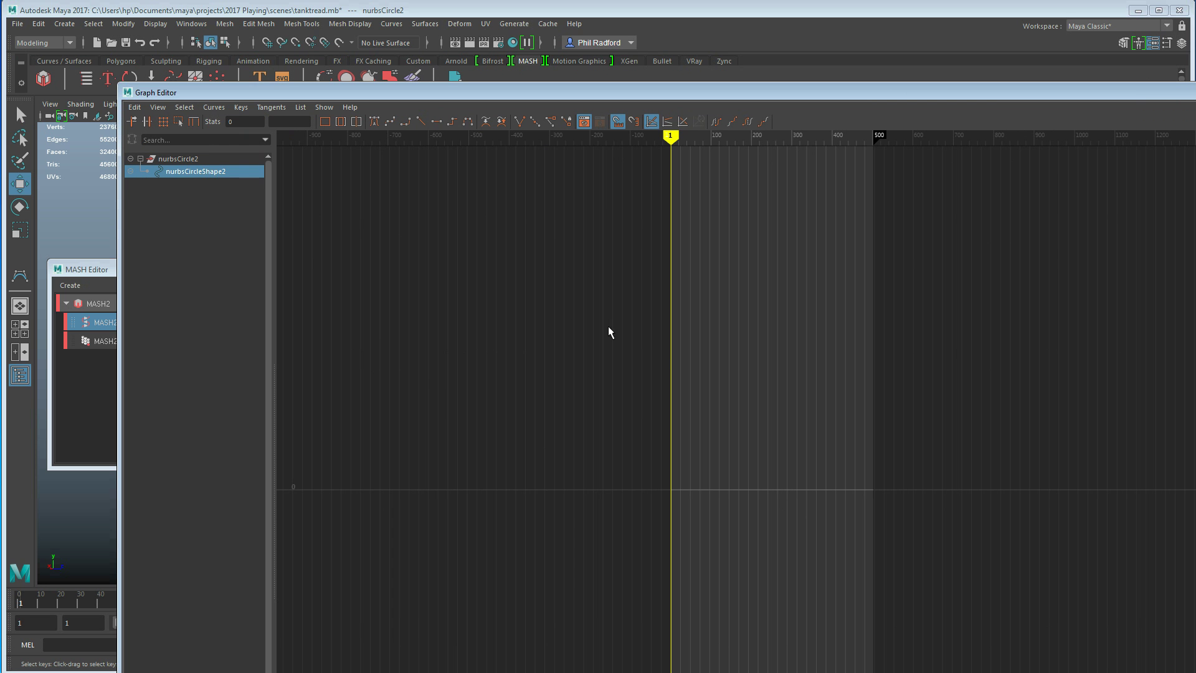
{"action": "key", "text": "f"}
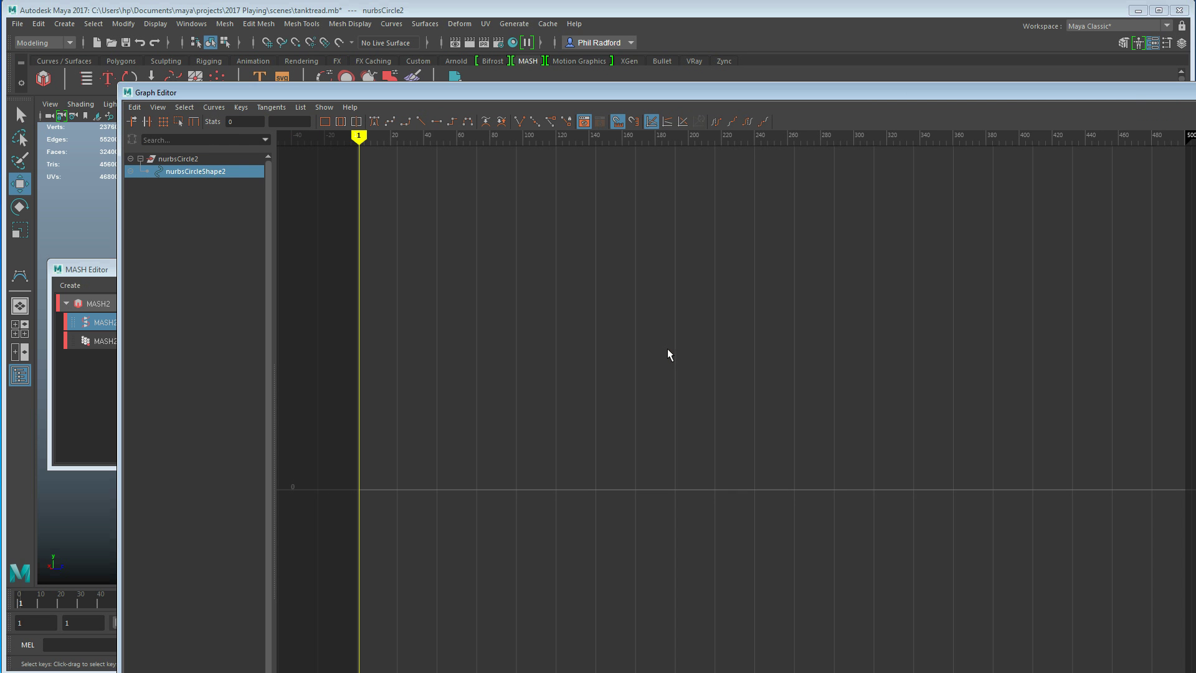
Rearrange the Graph Editor window and select the middle curve to display its animation curves.
{"action": "double_click", "coordinate": [292, 92]}
{"action": "double_click", "coordinate": [328, 8]}
{"action": "left_click", "coordinate": [251, 303]}
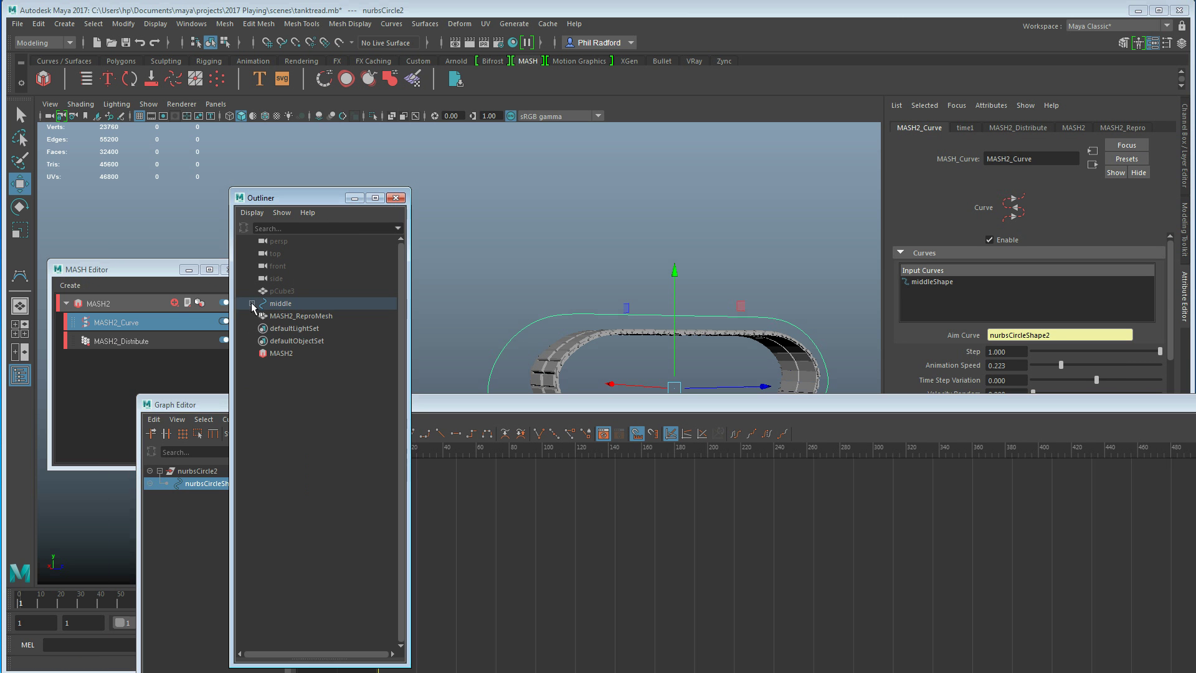
{"action": "left_click", "coordinate": [290, 306]}
{"action": "left_click_drag", "start_coordinate": [465, 398], "coordinate": [456, 293]}
{"action": "left_click_drag", "start_coordinate": [578, 520], "coordinate": [483, 609]}
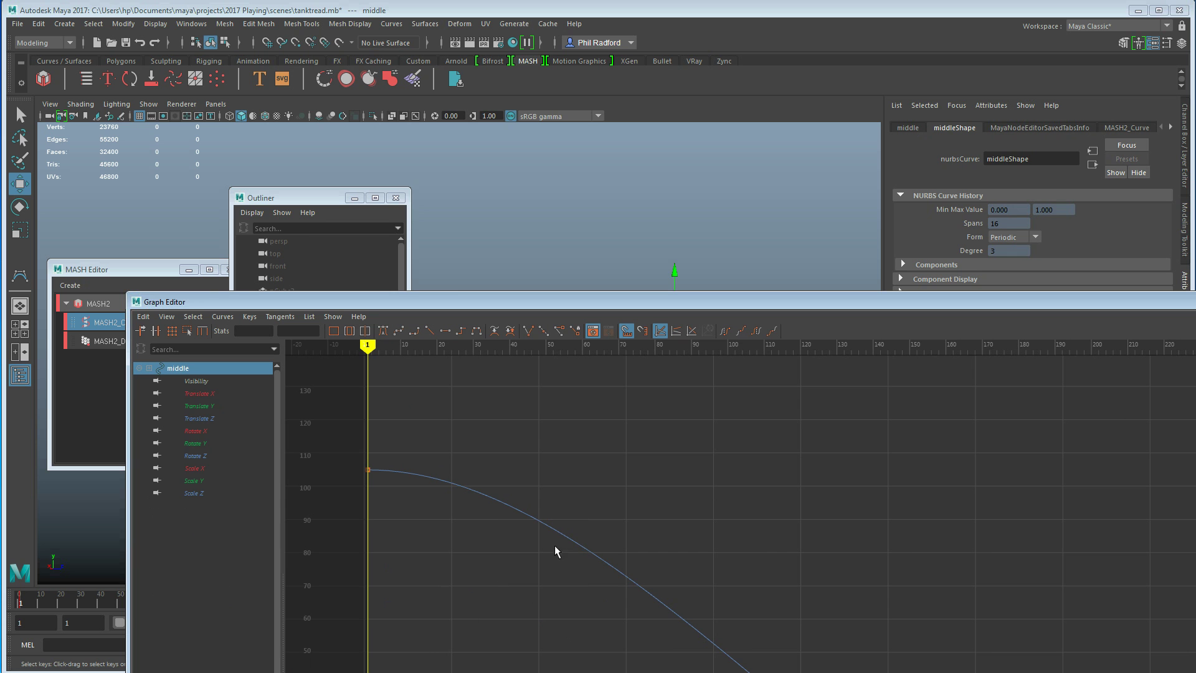
Select the middle curve's animation keys and set their tangents to linear.
{"action": "left_click_drag", "start_coordinate": [519, 298], "coordinate": [459, 180]}
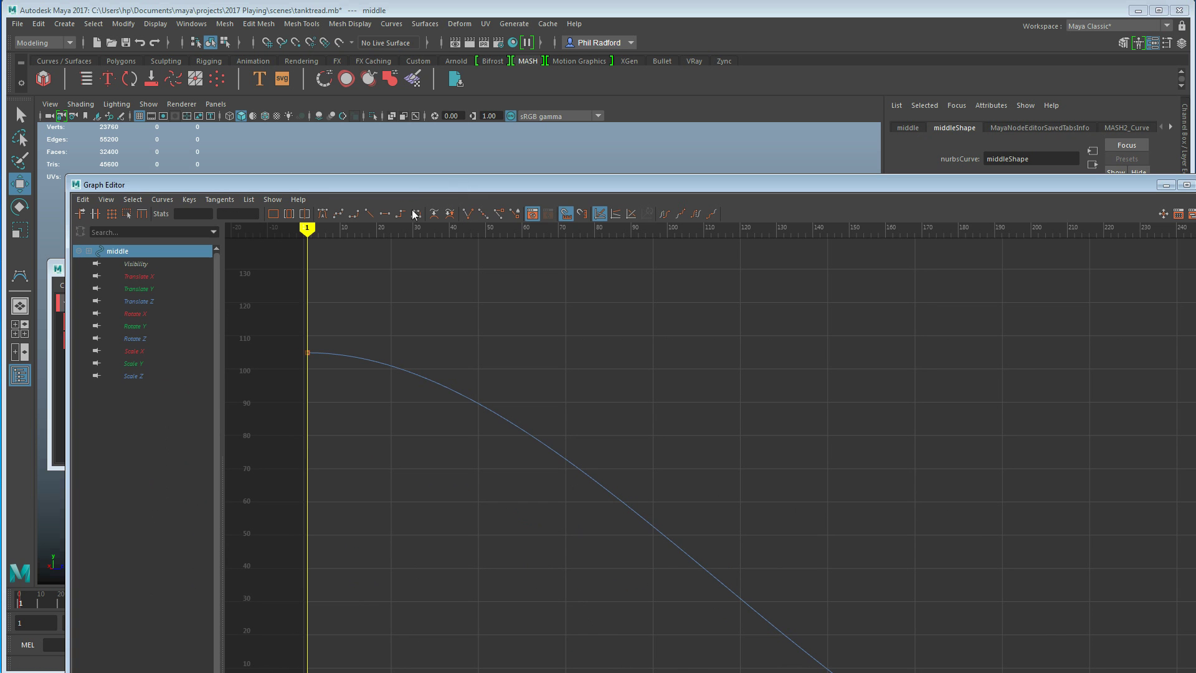
{"action": "left_click", "coordinate": [131, 200]}
{"action": "left_click", "coordinate": [138, 223]}
{"action": "left_click", "coordinate": [368, 213]}
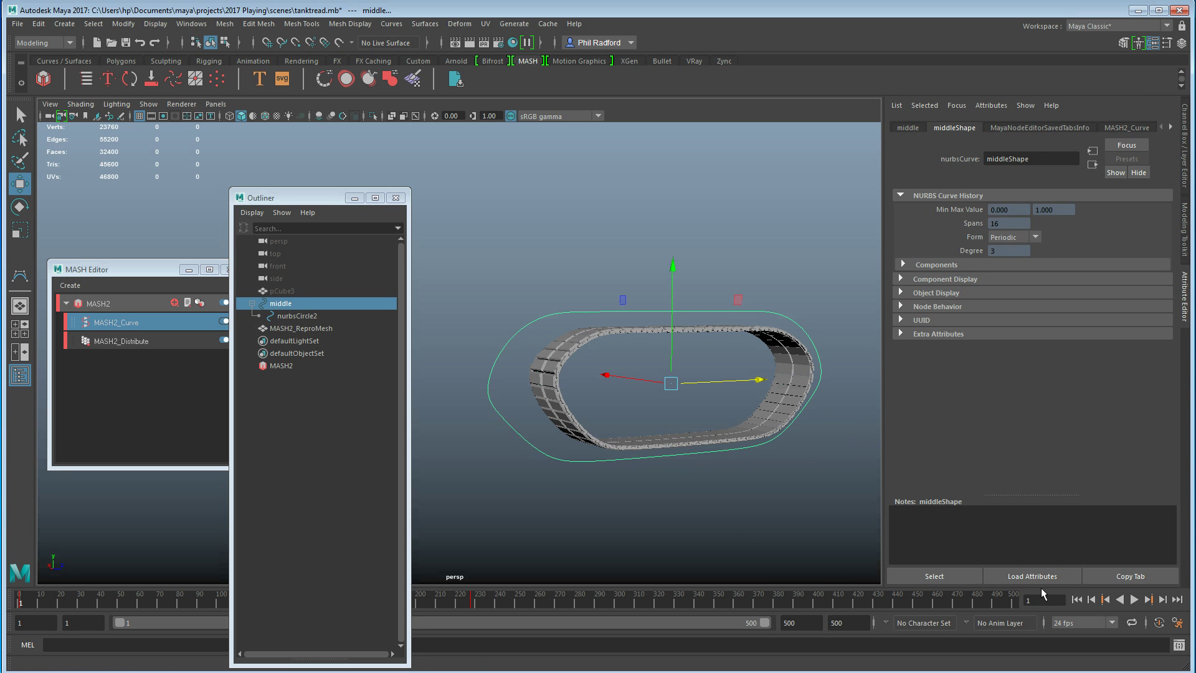
Play the animation briefly to check the tread's motion, and reopen the MASH2_Curve settings.
{"action": "left_click", "coordinate": [1134, 599]}
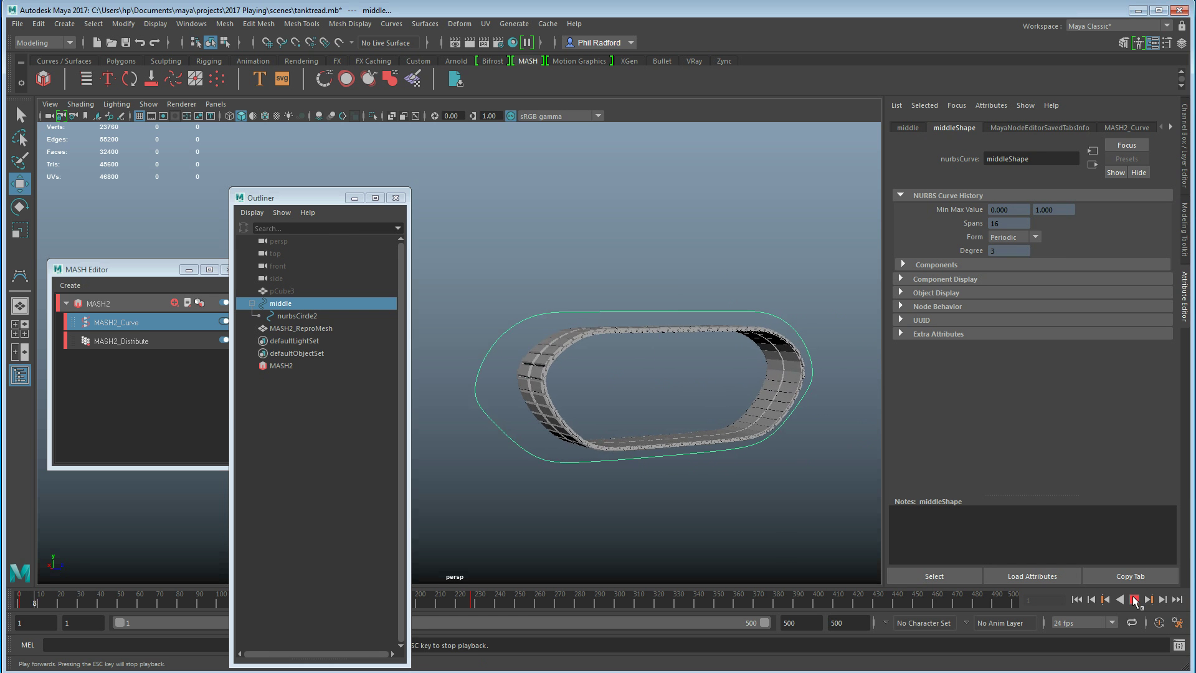
{"action": "left_click", "coordinate": [1133, 599]}
{"action": "left_click", "coordinate": [131, 324]}
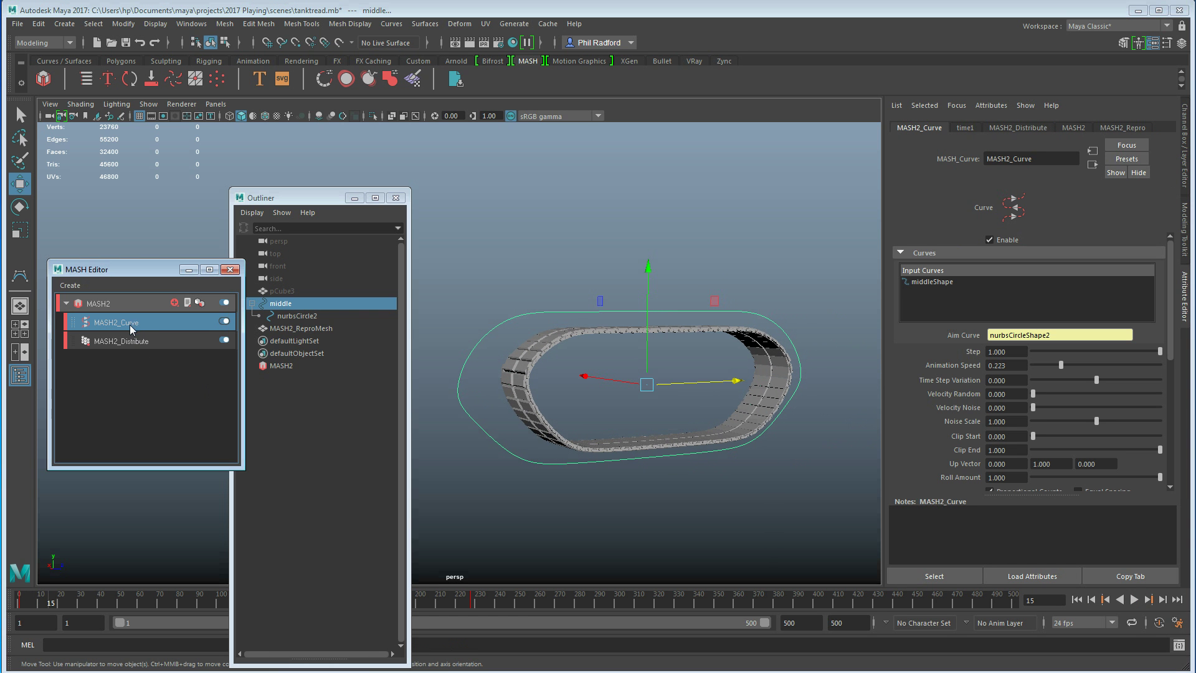
Increase the MASH2_Curve Animation Speed to 0.500, checking the link motion in playback between adjustments.
{"action": "left_click_drag", "start_coordinate": [1069, 367], "coordinate": [1080, 367]}
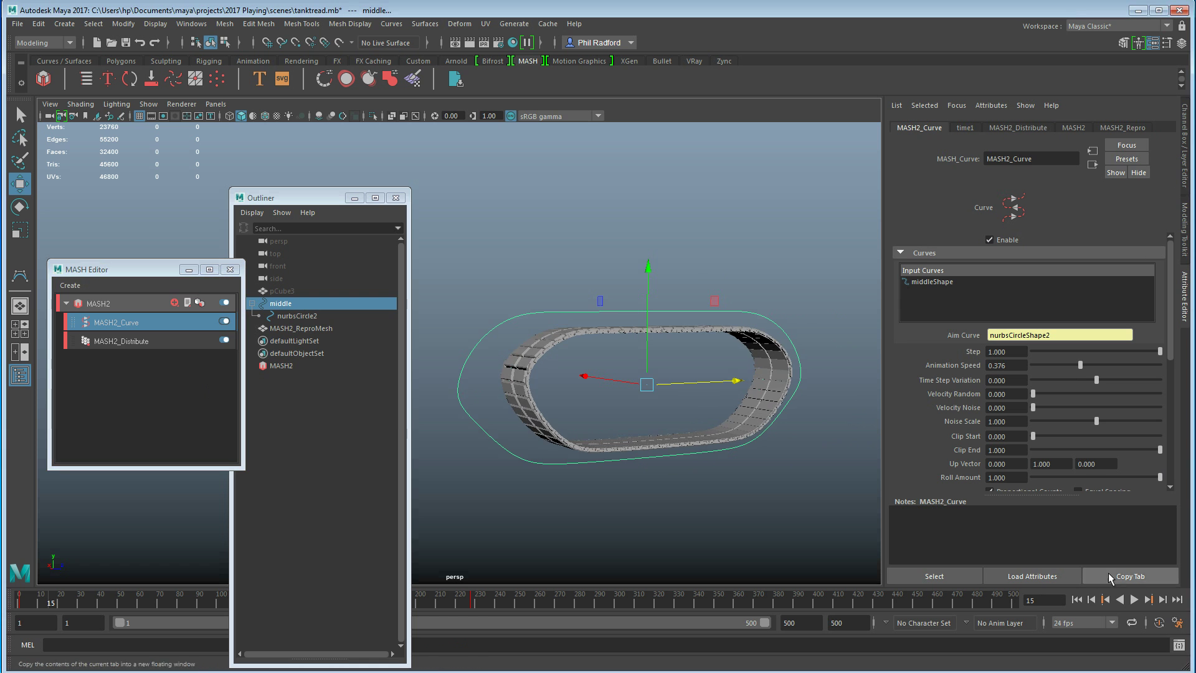
{"action": "left_click", "coordinate": [1134, 599]}
{"action": "left_click", "coordinate": [1133, 599]}
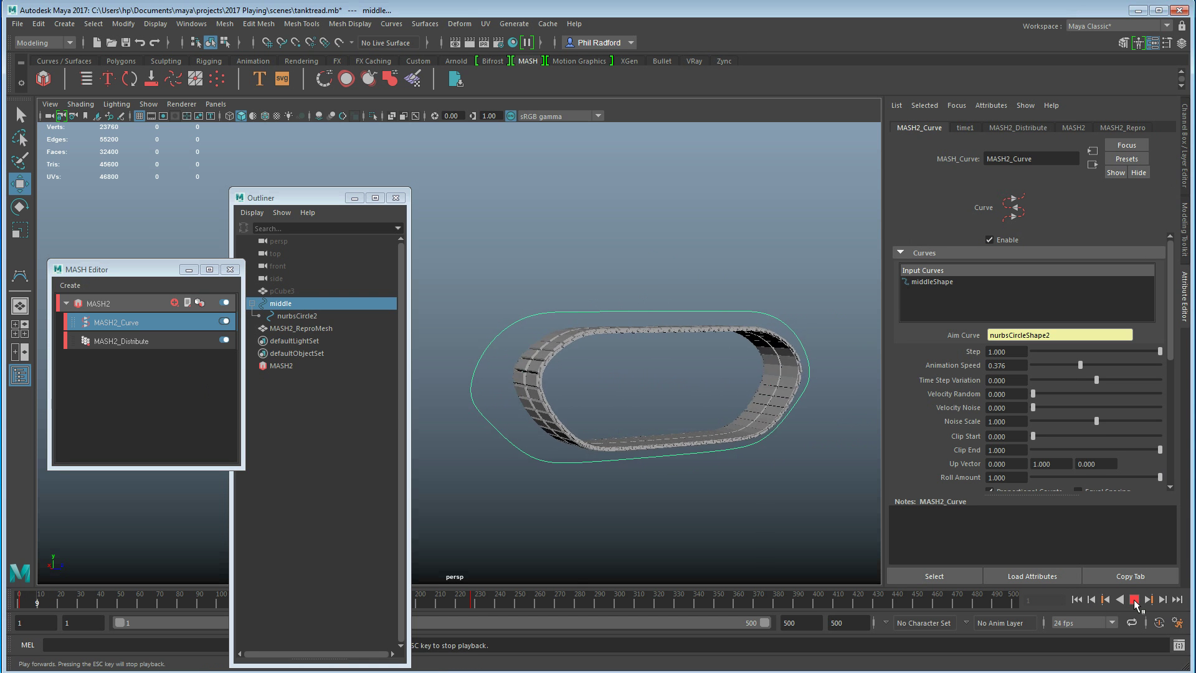
{"action": "left_click_drag", "start_coordinate": [1088, 365], "coordinate": [1096, 365]}
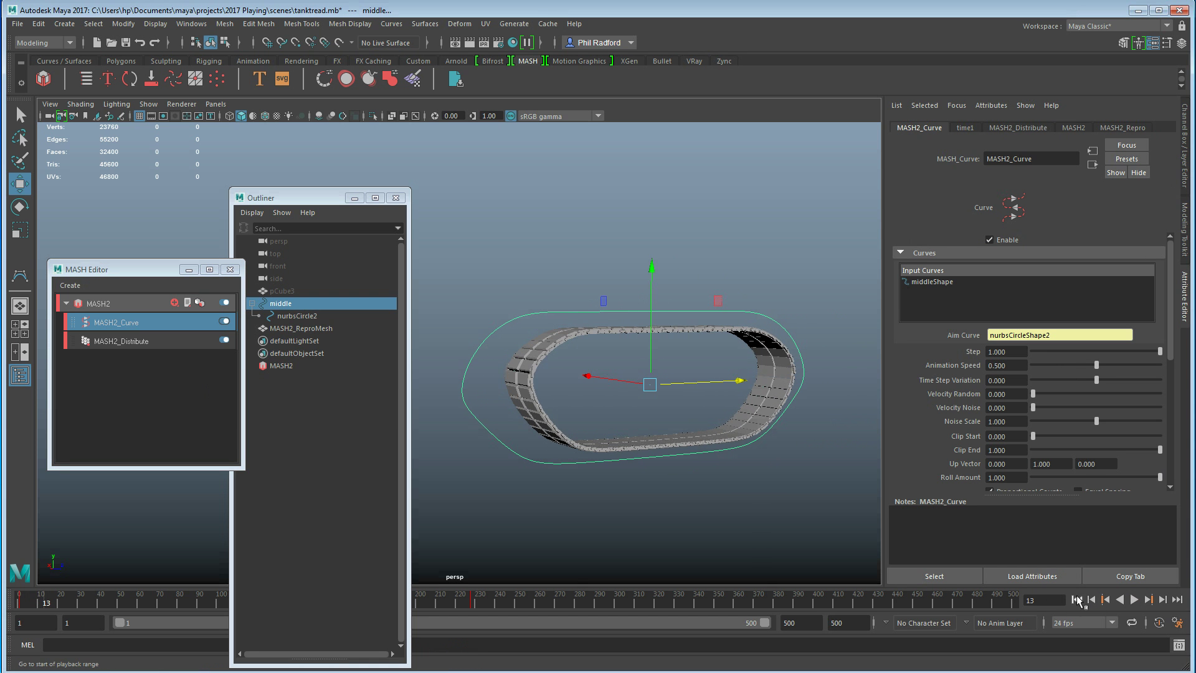
Play the animation and examine up close whether the link speed matches the tread's forward travel.
{"action": "left_click", "coordinate": [1134, 599]}
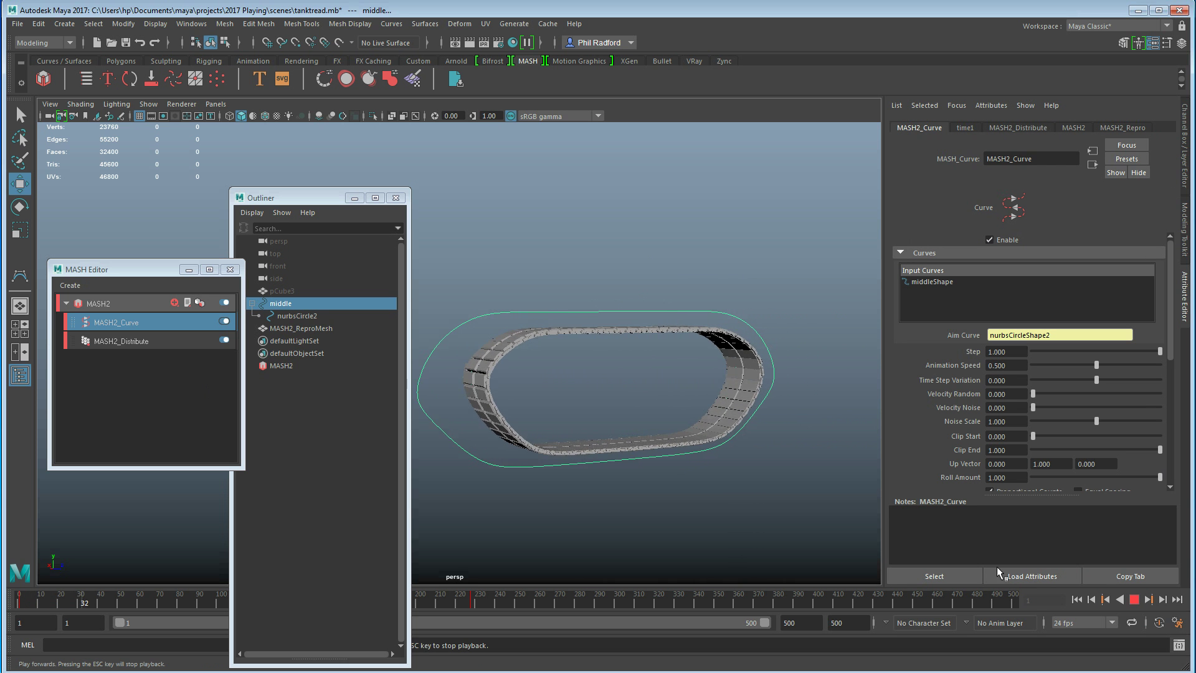
{"action": "left_click_drag", "start_coordinate": [507, 483], "coordinate": [528, 487], "text": "alt"}
{"action": "right_click_drag", "start_coordinate": [666, 459], "coordinate": [769, 451], "text": "alt"}
{"action": "middle_click_drag", "start_coordinate": [616, 464], "coordinate": [730, 465], "text": "alt"}
{"action": "left_click_drag", "start_coordinate": [730, 465], "coordinate": [678, 462], "text": "alt"}
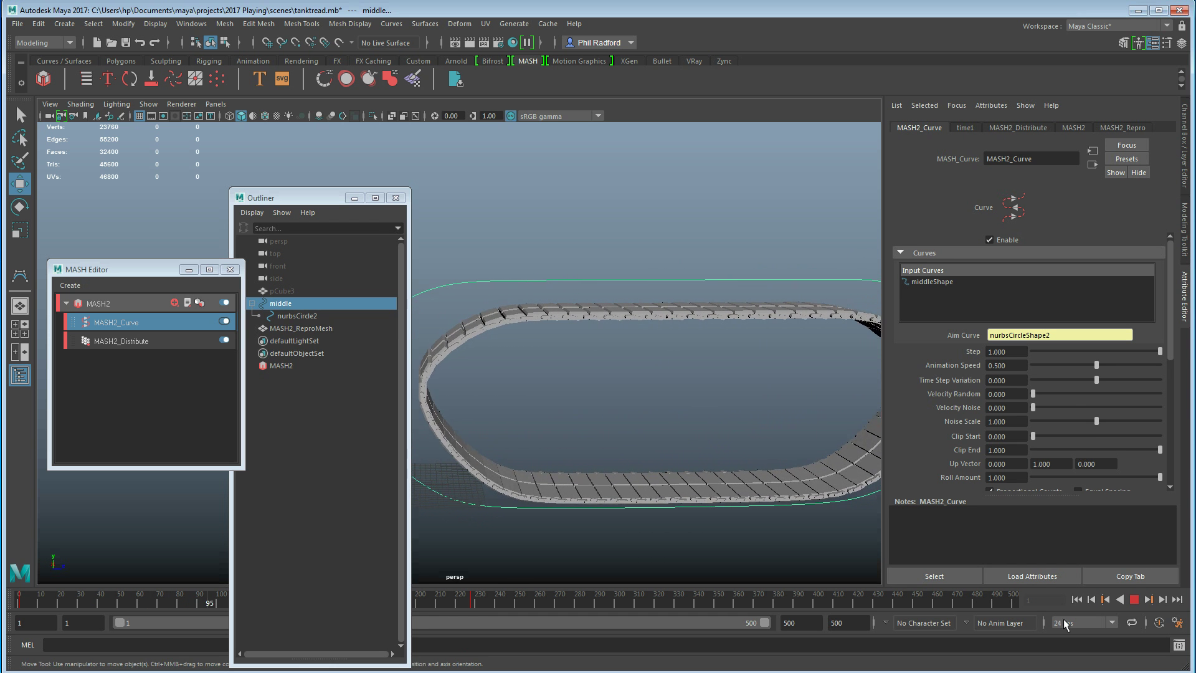
{"action": "left_click", "coordinate": [1124, 600]}
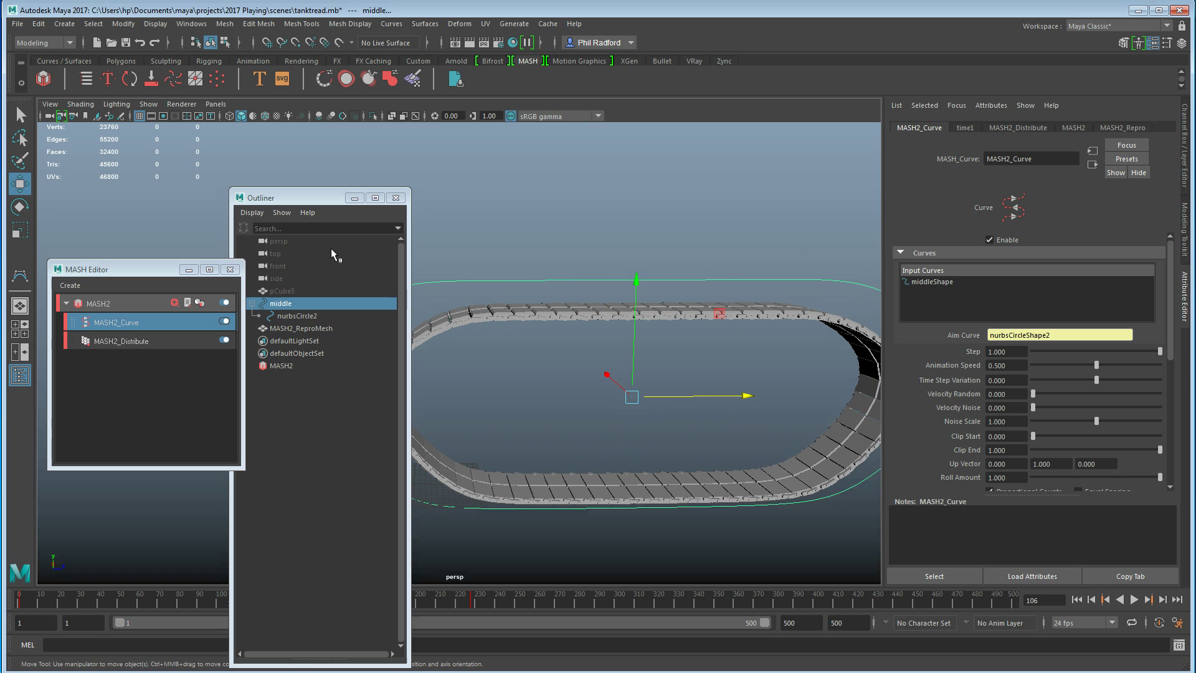
Minimize the Outliner and add a Signal node to the MASH2 network.
{"action": "left_click", "coordinate": [352, 198]}
{"action": "left_click_drag", "start_coordinate": [609, 443], "coordinate": [492, 413], "text": "alt"}
{"action": "left_click", "coordinate": [116, 303]}
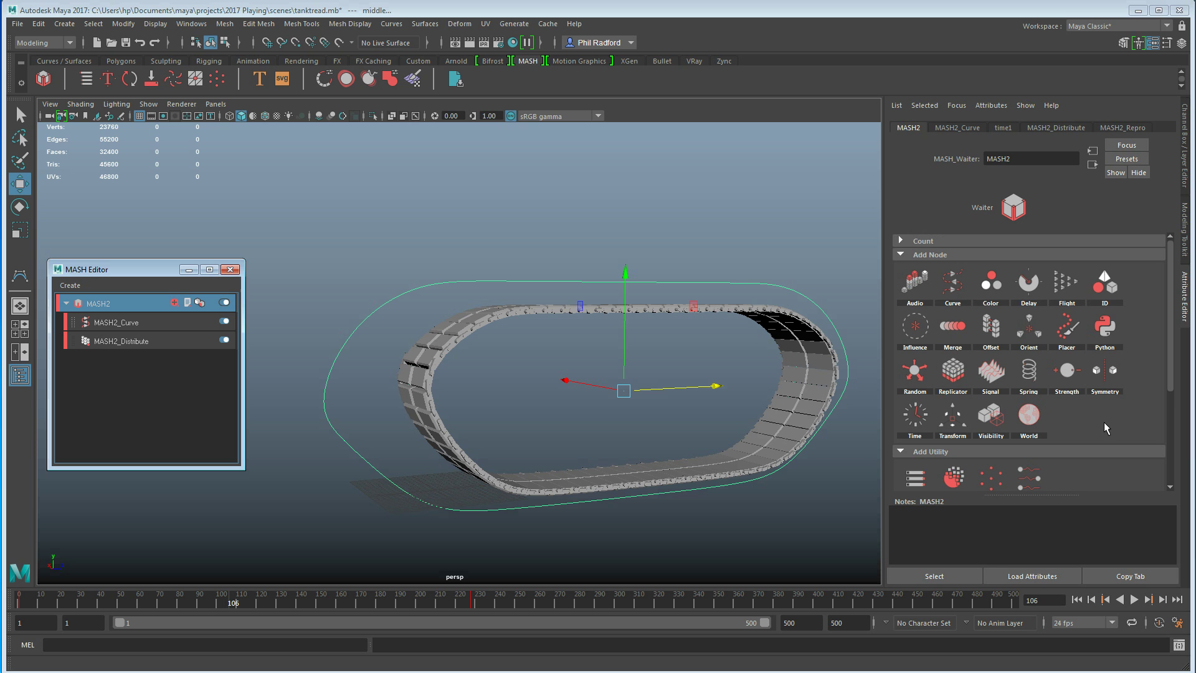
{"action": "left_click", "coordinate": [986, 380]}
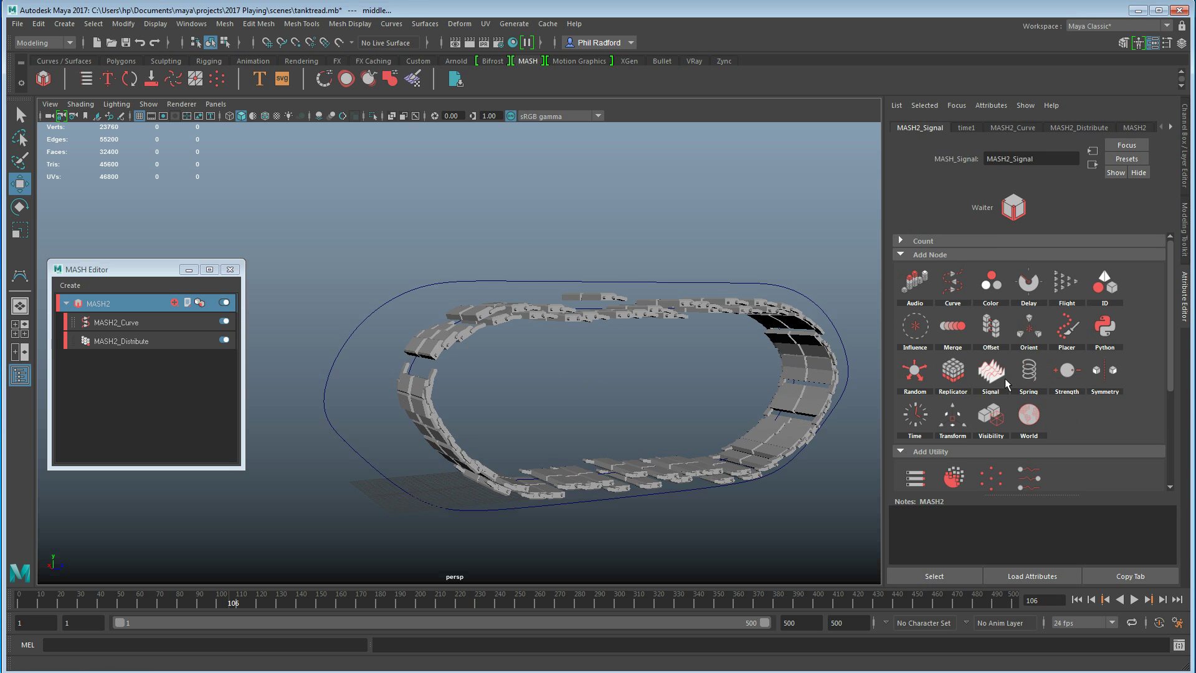
{"action": "right_click_drag", "start_coordinate": [597, 394], "coordinate": [667, 395], "text": "alt"}
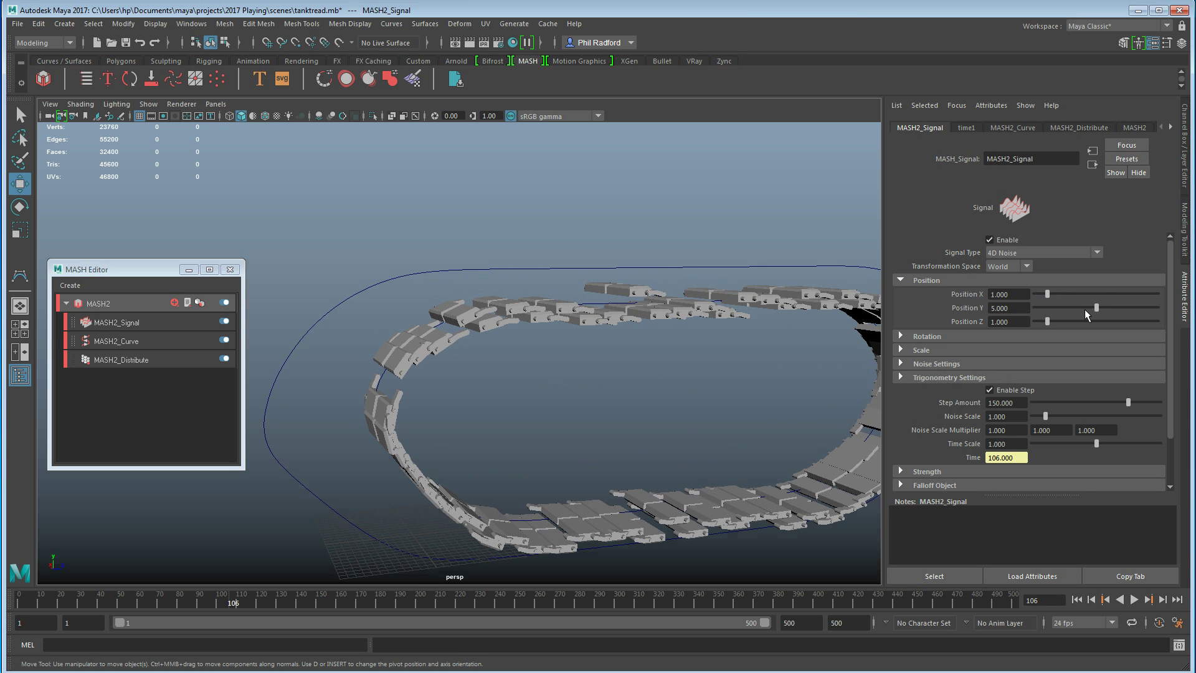
Preview the noise motion from the first frame and reduce the Signal node's Position Y to 1.186.
{"action": "left_click", "coordinate": [1077, 599]}
{"action": "right_click_drag", "start_coordinate": [742, 432], "coordinate": [462, 419], "text": "alt"}
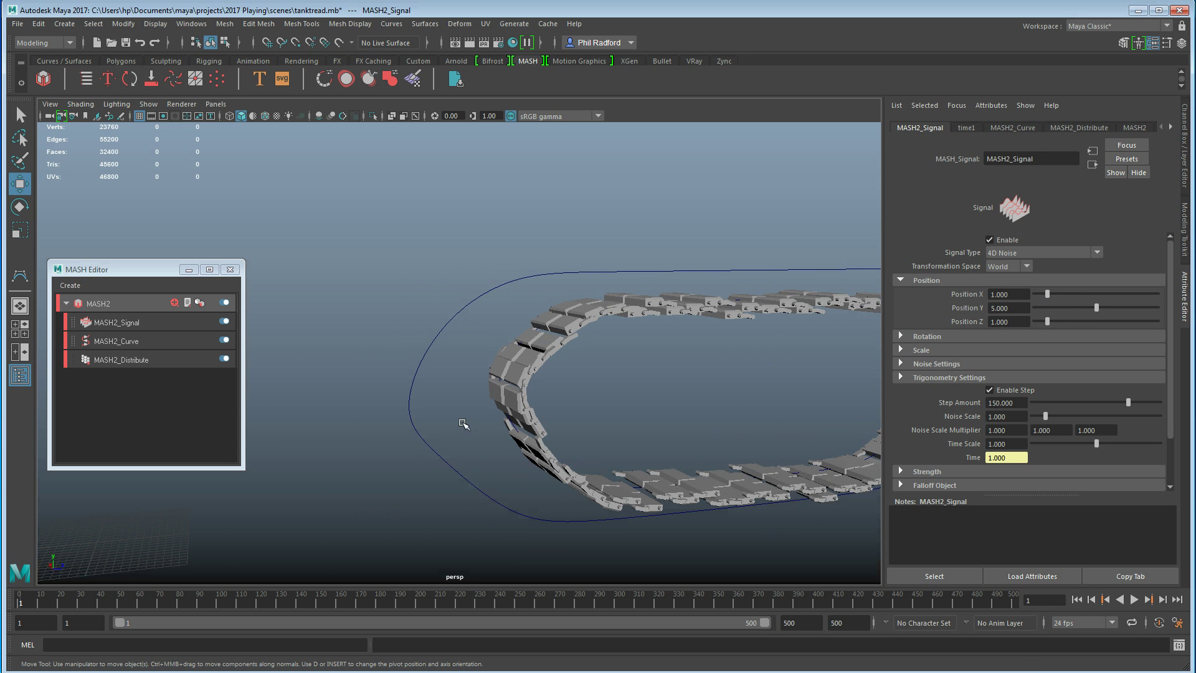
{"action": "left_click", "coordinate": [1132, 599]}
{"action": "left_click", "coordinate": [1133, 599]}
{"action": "mouse_move", "coordinate": [1060, 306]}
{"action": "left_mouse_down"}
{"action": "mouse_move", "coordinate": [1039, 313]}
{"action": "mouse_move", "coordinate": [1049, 313]}
{"action": "left_mouse_up"}
{"action": "scroll", "coordinate": [622, 382], "scroll_direction": "down", "scroll_amount": 6}
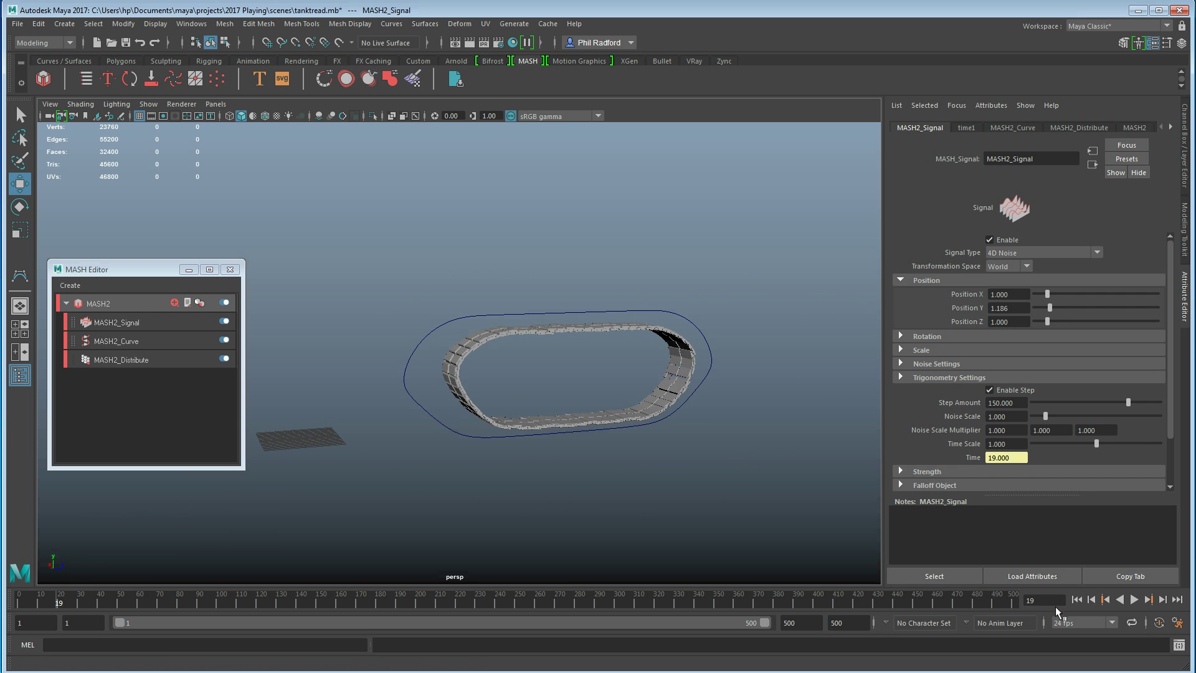
Play the animation and examine the links' noise displacement from several angles.
{"action": "left_click", "coordinate": [1134, 599]}
{"action": "middle_click_drag", "start_coordinate": [454, 469], "coordinate": [547, 469], "text": "alt"}
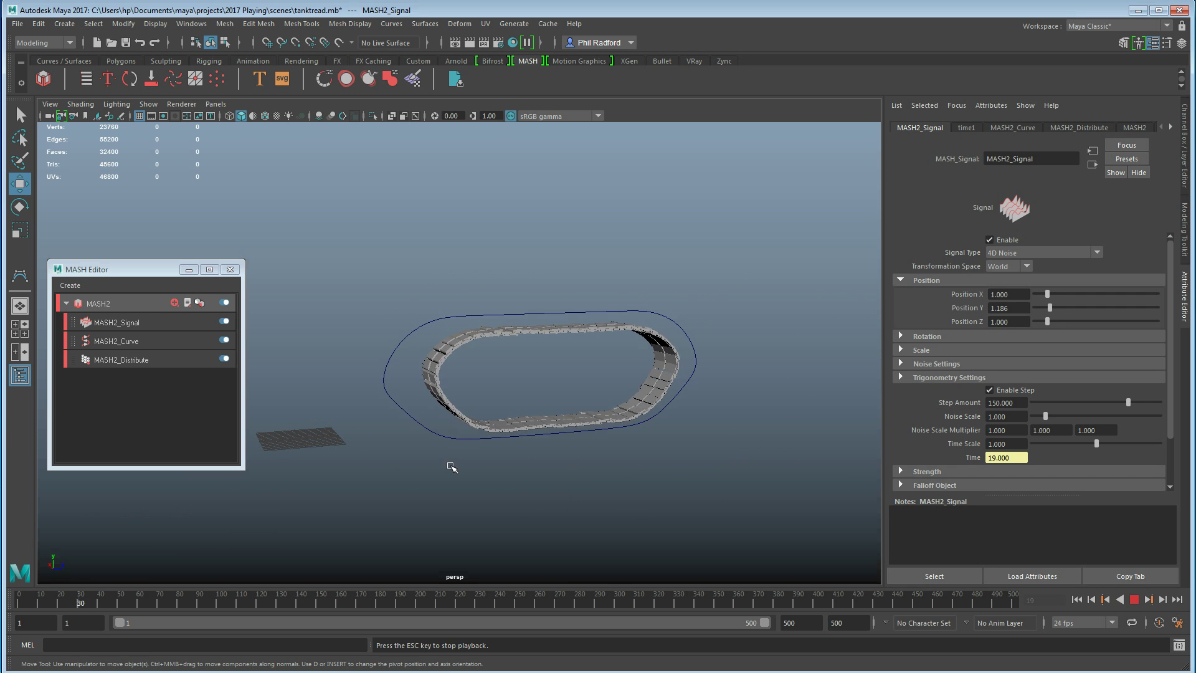
{"action": "right_click_drag", "start_coordinate": [548, 469], "coordinate": [660, 499], "text": "alt"}
{"action": "left_click_drag", "start_coordinate": [660, 499], "coordinate": [570, 490], "text": "alt"}
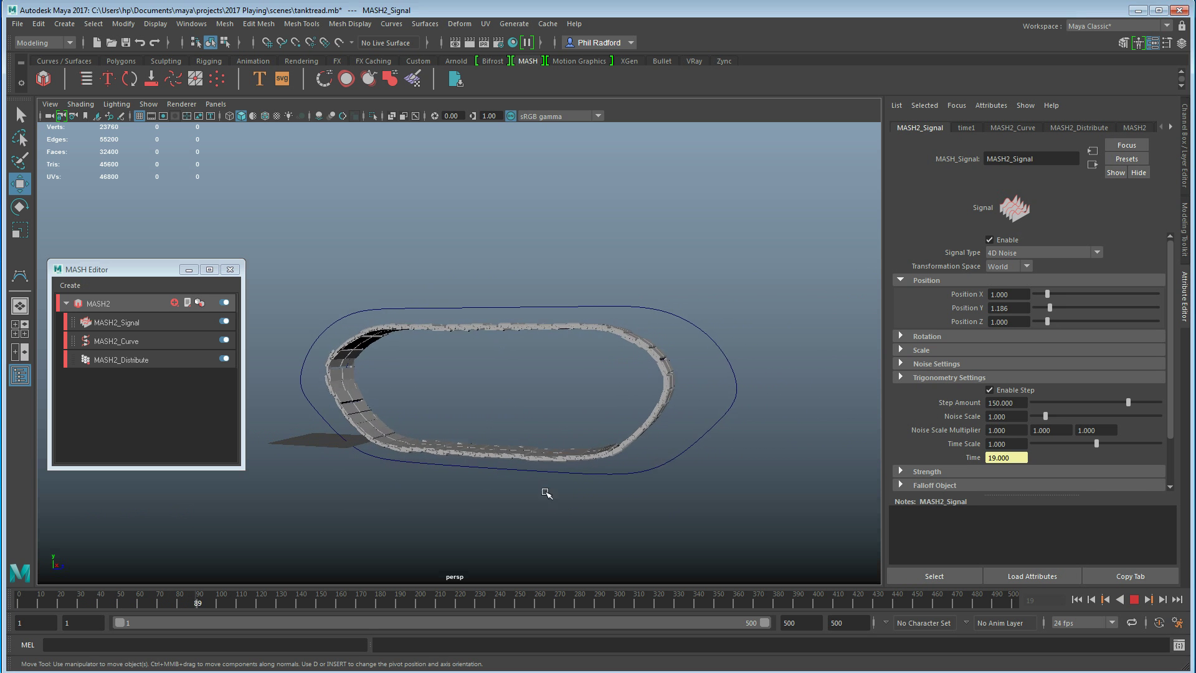
{"action": "right_click_drag", "start_coordinate": [523, 430], "coordinate": [745, 451], "text": "alt"}
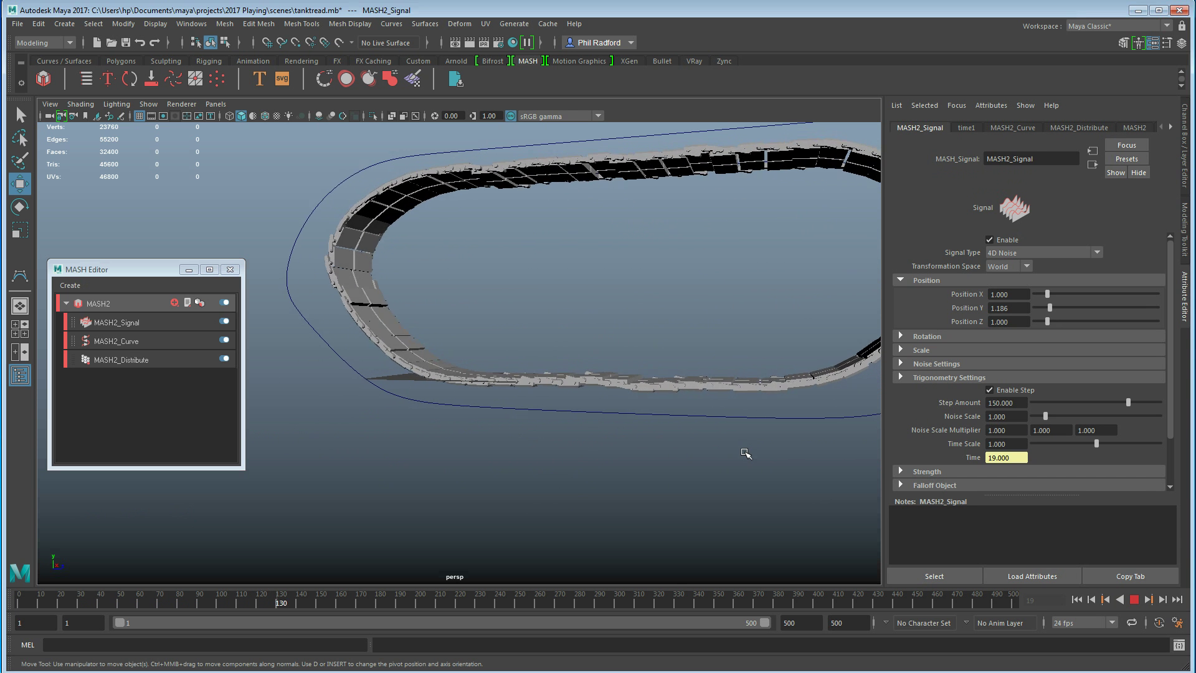
{"action": "left_click", "coordinate": [1133, 599]}
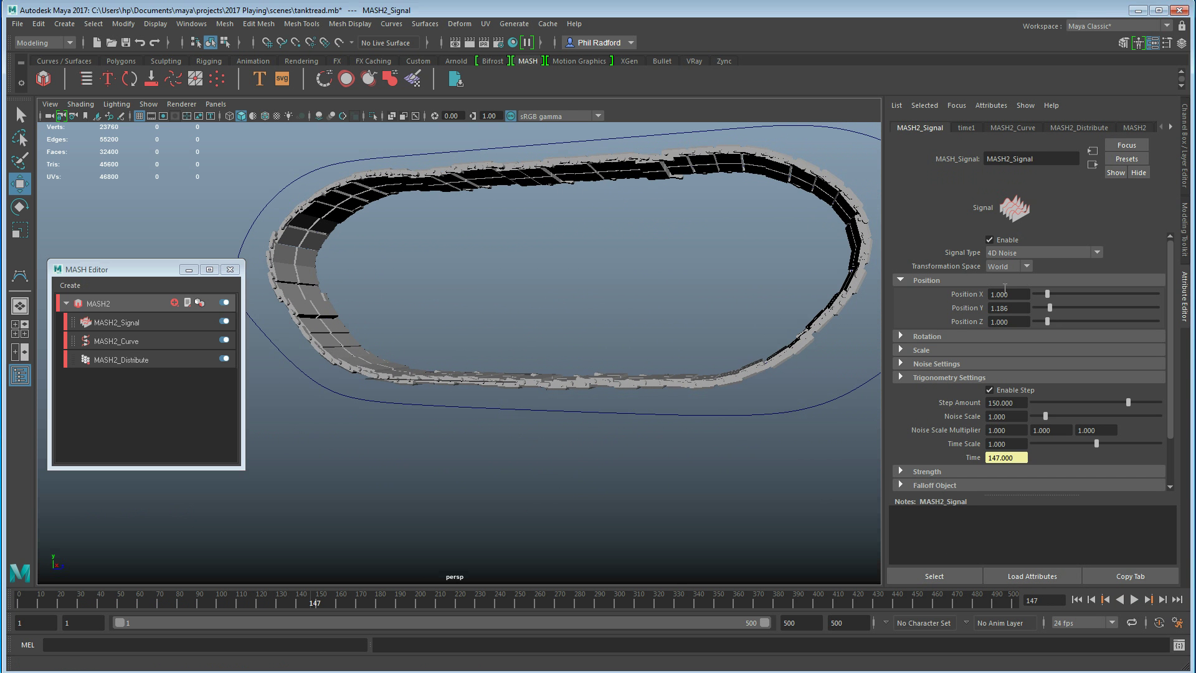
Set the Signal node's Position X and Position Z to 0 and lower Position Y to 0.773.
{"action": "double_click", "coordinate": [1022, 296]}
{"action": "type", "text": "0"}
{"action": "key", "text": "Tab"}
{"action": "left_click", "coordinate": [1019, 295]}
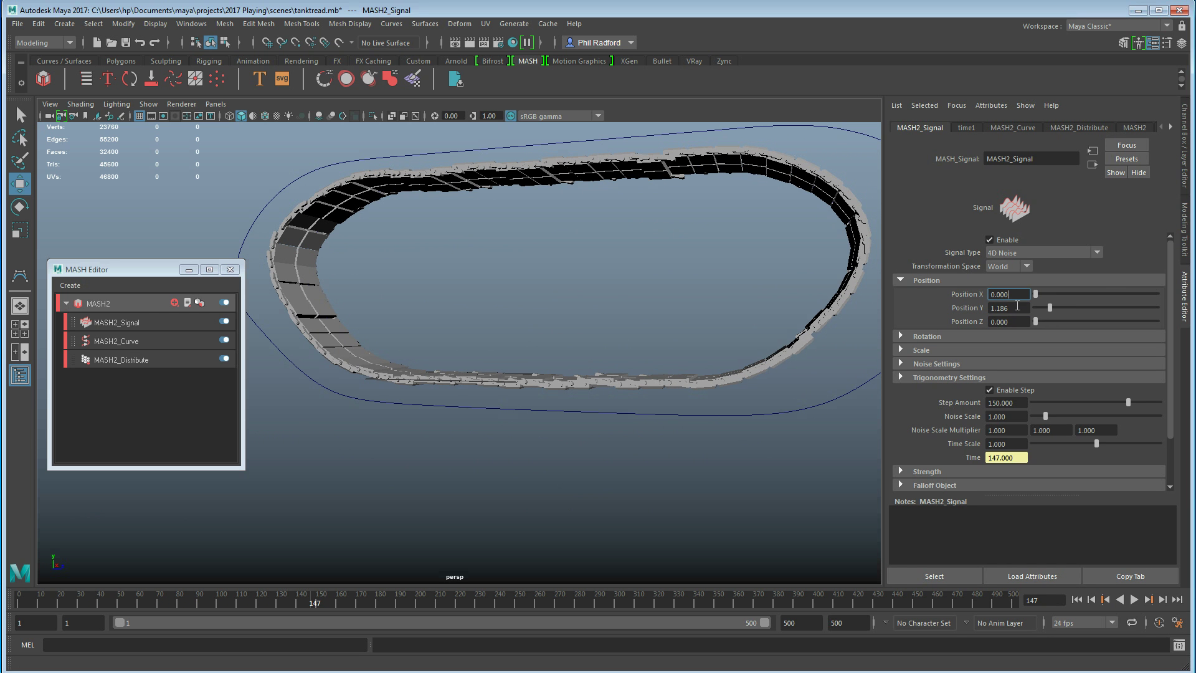
{"action": "left_click", "coordinate": [1018, 309]}
{"action": "mouse_move", "coordinate": [1051, 307]}
{"action": "left_mouse_down"}
{"action": "mouse_move", "coordinate": [1069, 306]}
{"action": "mouse_move", "coordinate": [1026, 316]}
{"action": "mouse_move", "coordinate": [1044, 314]}
{"action": "left_mouse_up"}
Play a short stretch of the animation to check the tread's vertical-only jitter.
{"action": "left_click_drag", "start_coordinate": [414, 317], "coordinate": [579, 411], "text": "alt"}
{"action": "left_click", "coordinate": [1134, 599]}
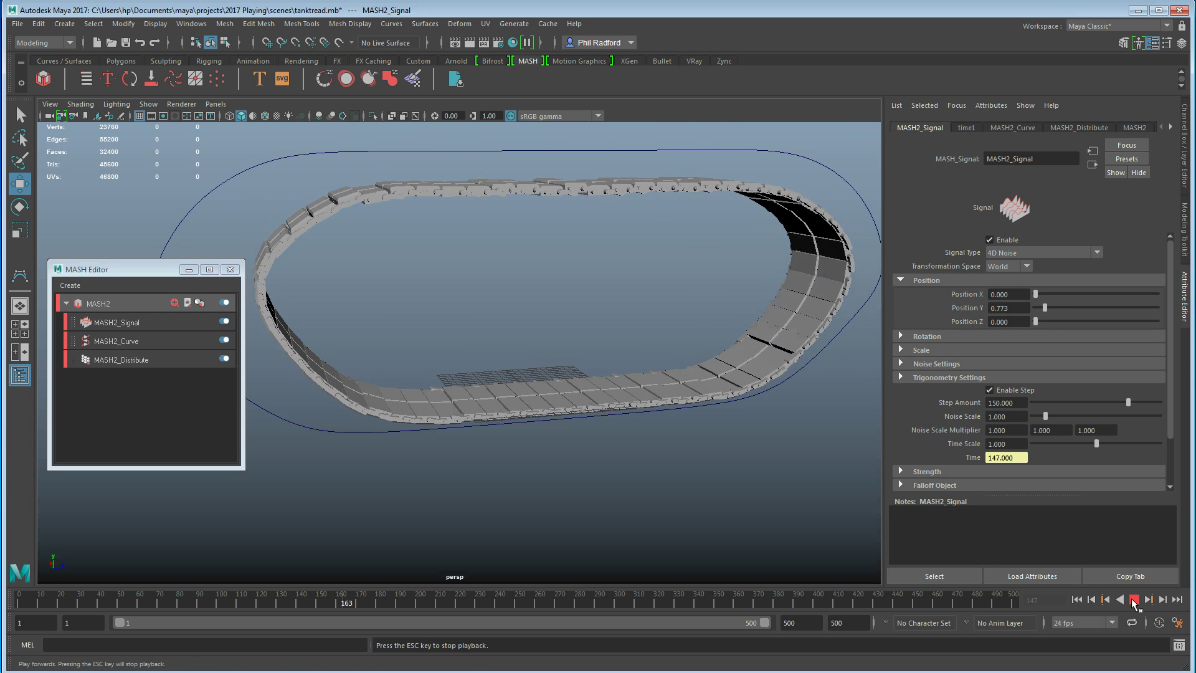
{"action": "left_click", "coordinate": [1134, 599]}
{"action": "middle_click_drag", "start_coordinate": [613, 420], "coordinate": [731, 461], "text": "alt"}
{"action": "right_click_drag", "start_coordinate": [731, 461], "coordinate": [637, 439], "text": "alt"}
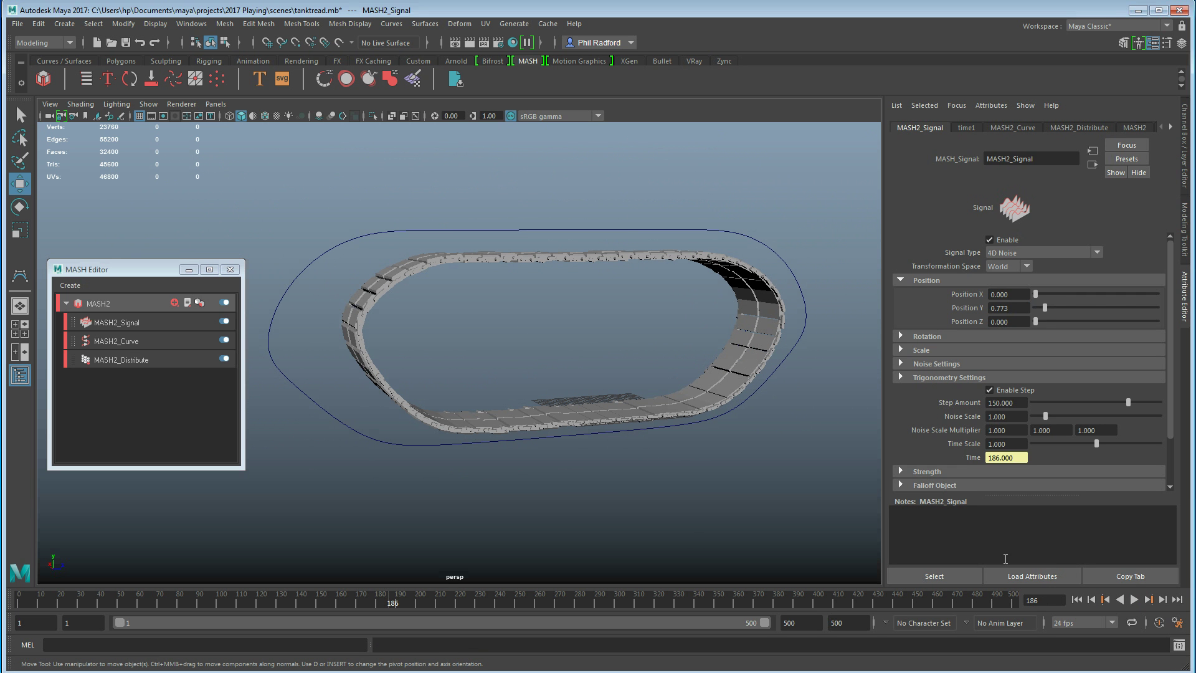
Set the Signal node's noise Octaves to 7 and Persistence to 3.814, and preview the animation from the start.
{"action": "left_click", "coordinate": [926, 365]}
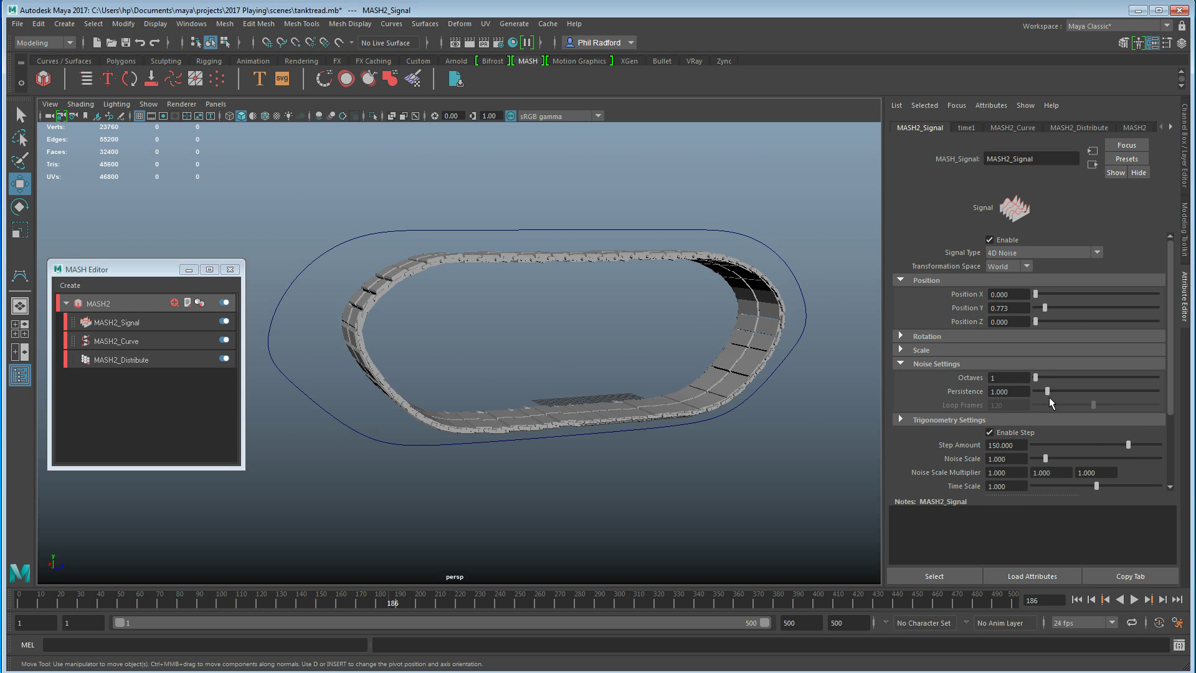
{"action": "left_click_drag", "start_coordinate": [1048, 392], "coordinate": [1116, 377]}
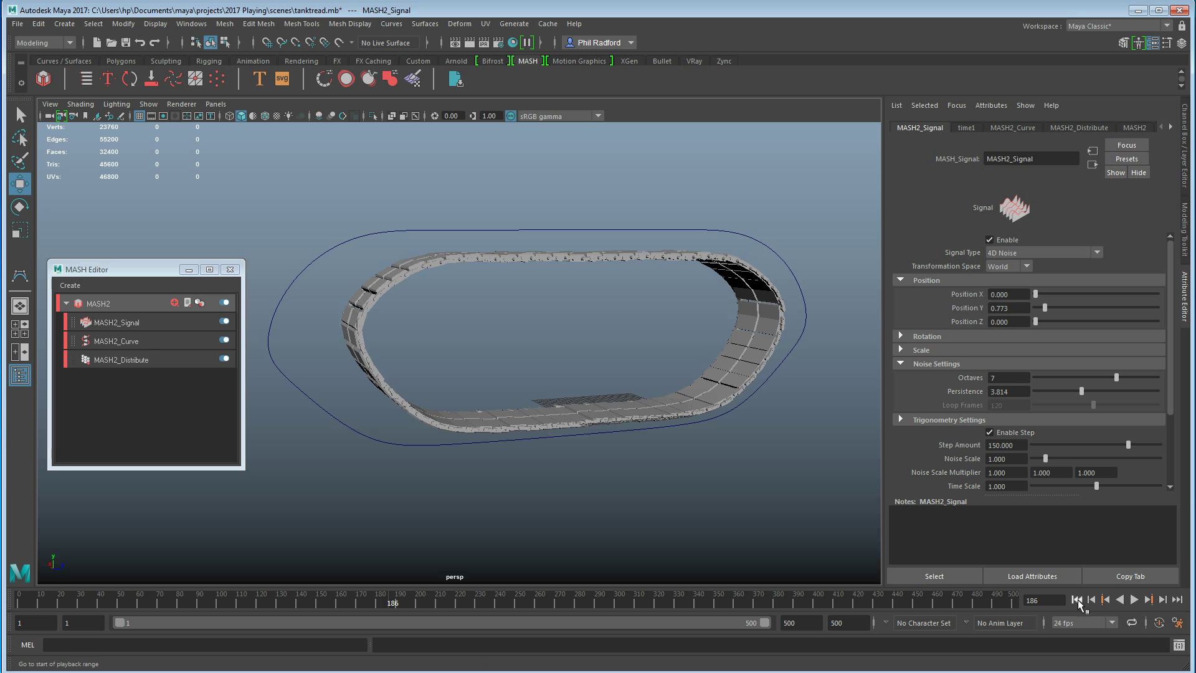
{"action": "left_click", "coordinate": [1077, 599]}
{"action": "left_click", "coordinate": [1133, 599]}
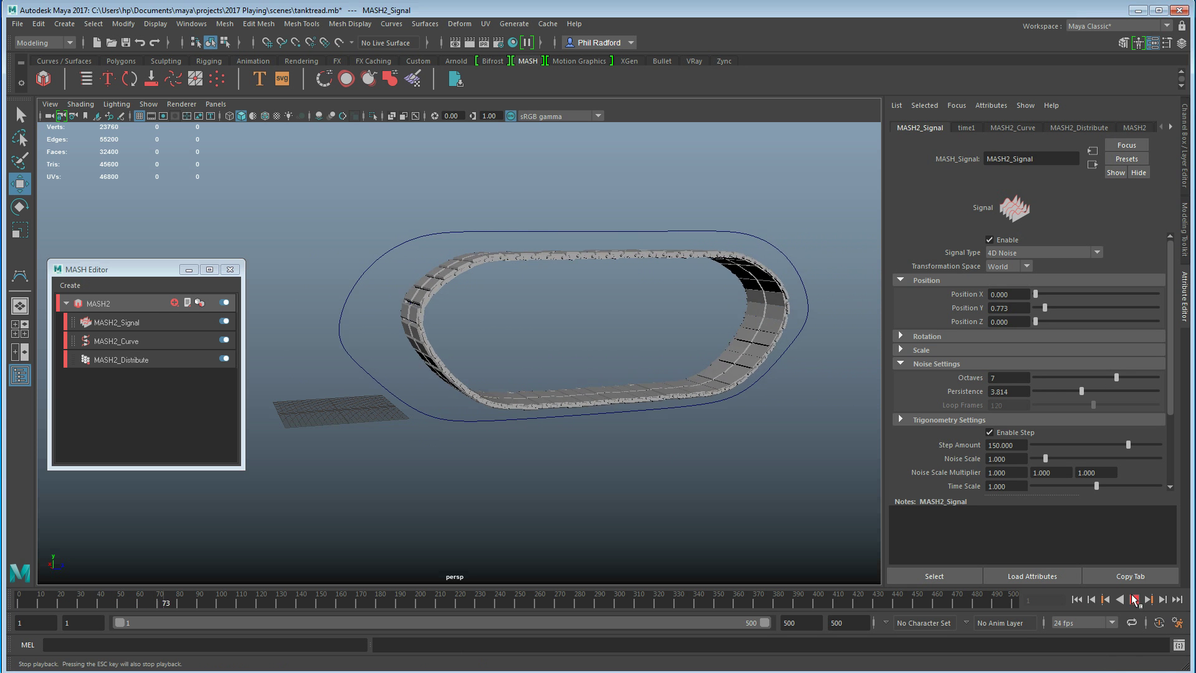
{"action": "left_click", "coordinate": [1135, 599]}
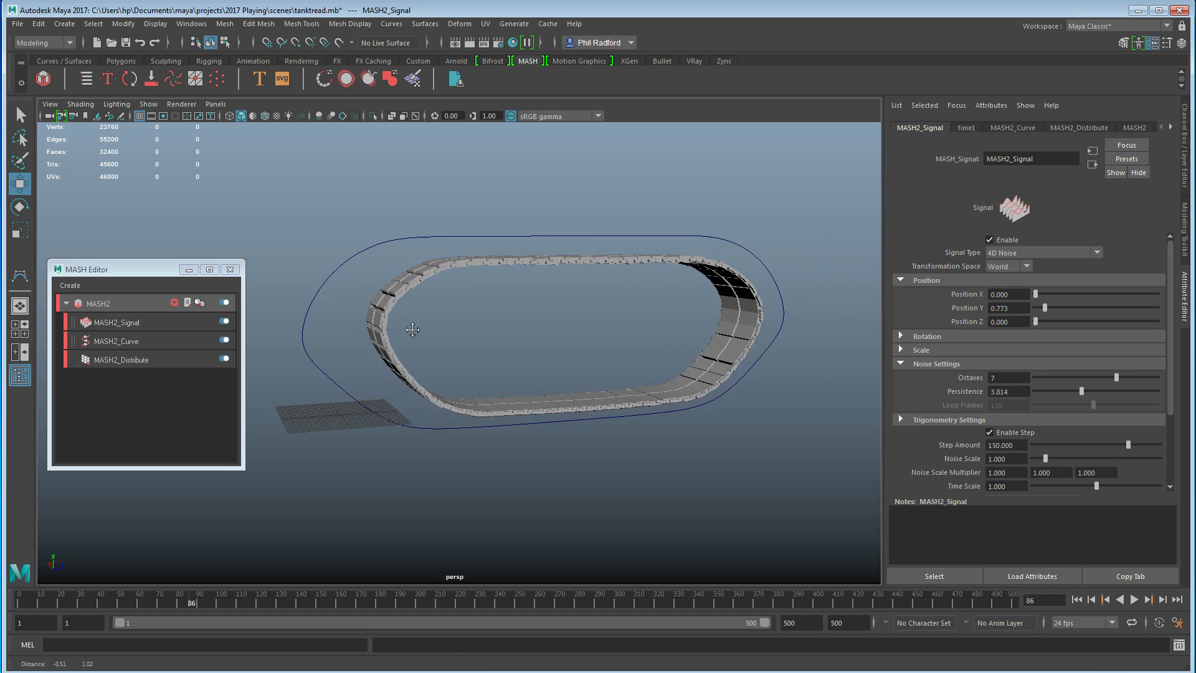